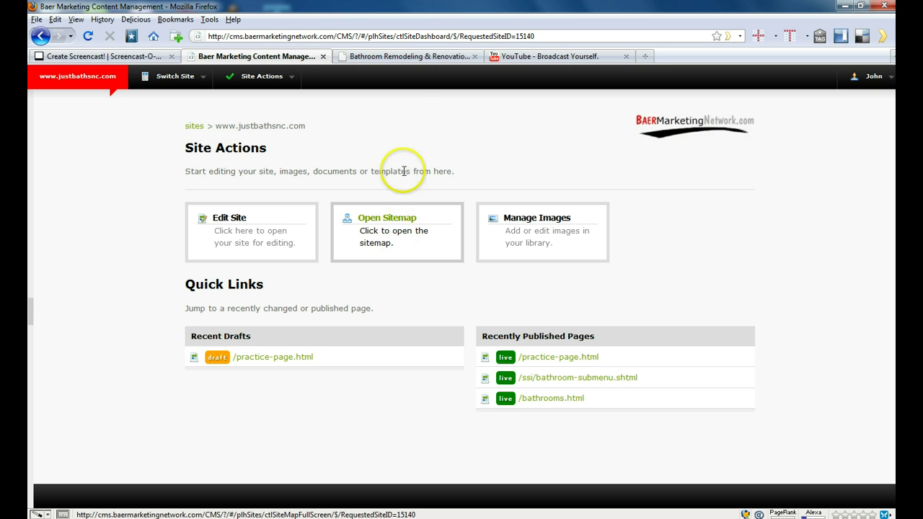
Look over the live practice page, from its header and intro text down to the bathroom photo gallery.
{"action": "left_click", "coordinate": [399, 58]}
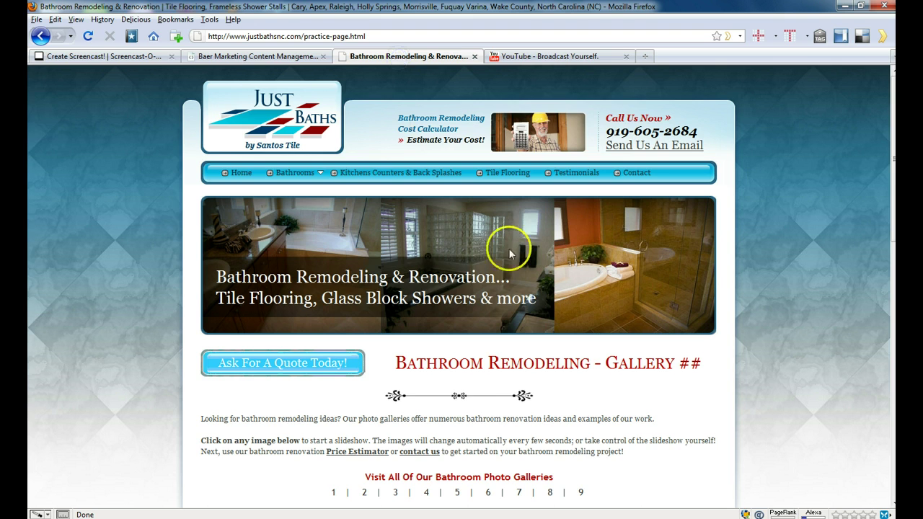
{"action": "scroll", "coordinate": [738, 306], "scroll_direction": "down", "scroll_amount": 6}
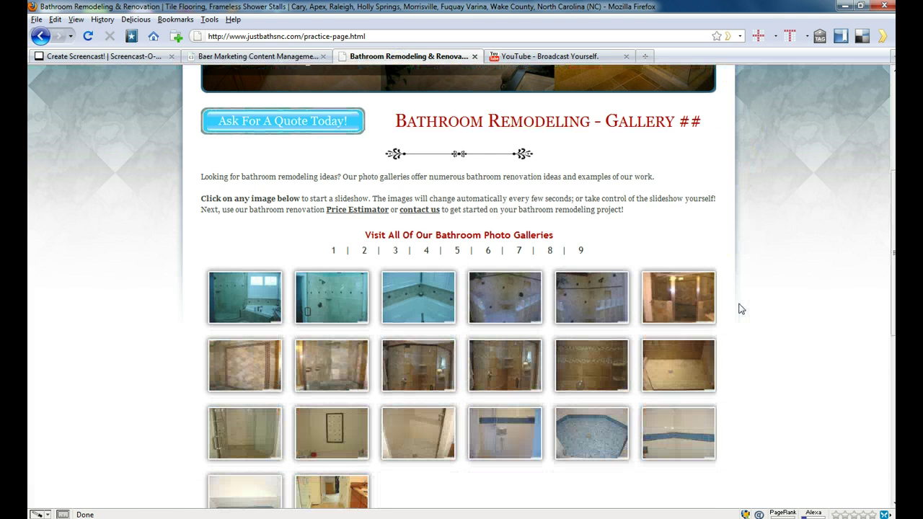
{"action": "scroll", "coordinate": [739, 308], "scroll_direction": "up", "scroll_amount": 4}
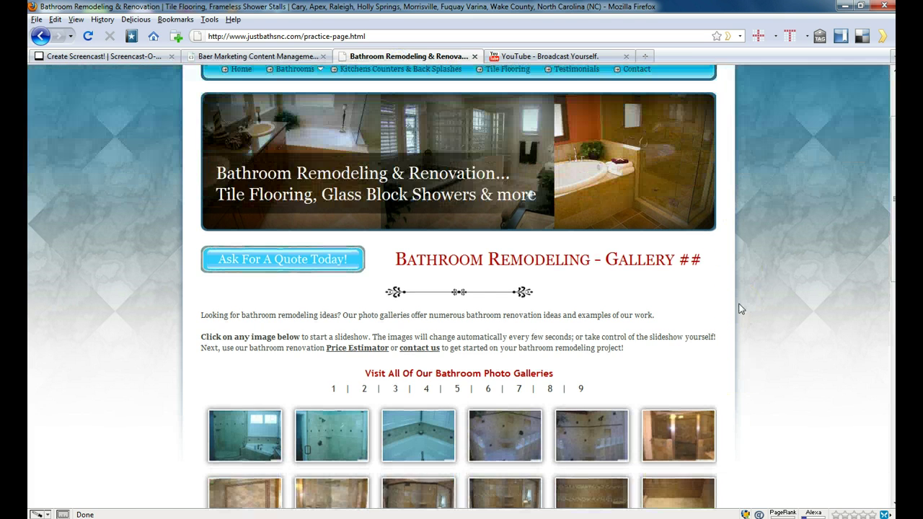
{"action": "scroll", "coordinate": [741, 309], "scroll_direction": "up", "scroll_amount": 2}
{"action": "scroll", "coordinate": [741, 309], "scroll_direction": "down", "scroll_amount": 3}
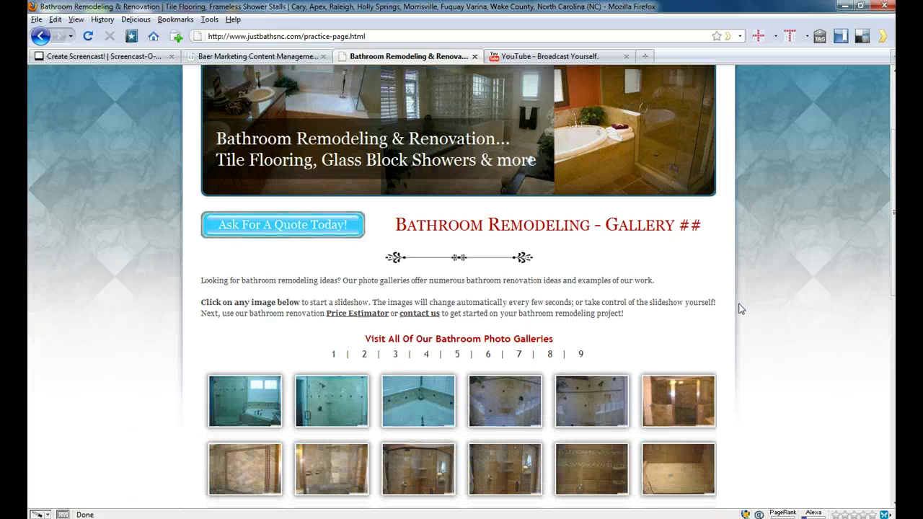
{"action": "scroll", "coordinate": [740, 308], "scroll_direction": "down", "scroll_amount": 3}
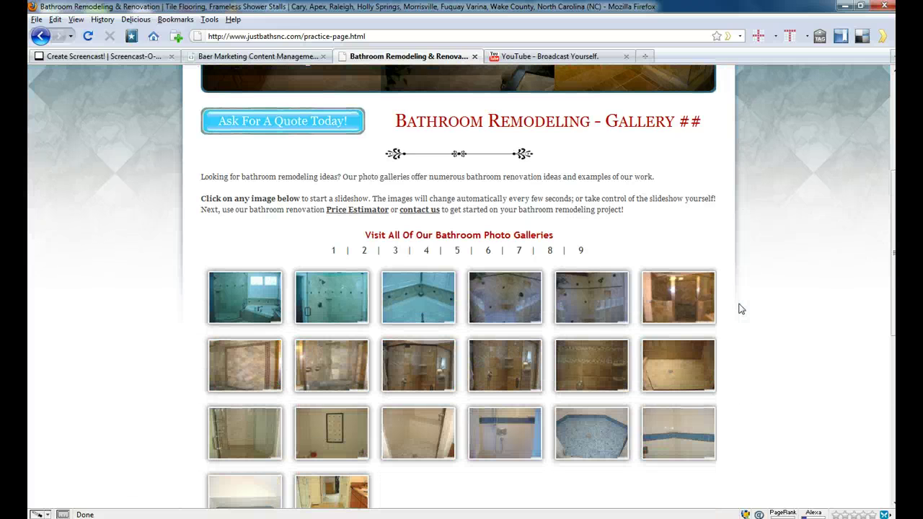
{"action": "scroll", "coordinate": [742, 308], "scroll_direction": "down", "scroll_amount": 1}
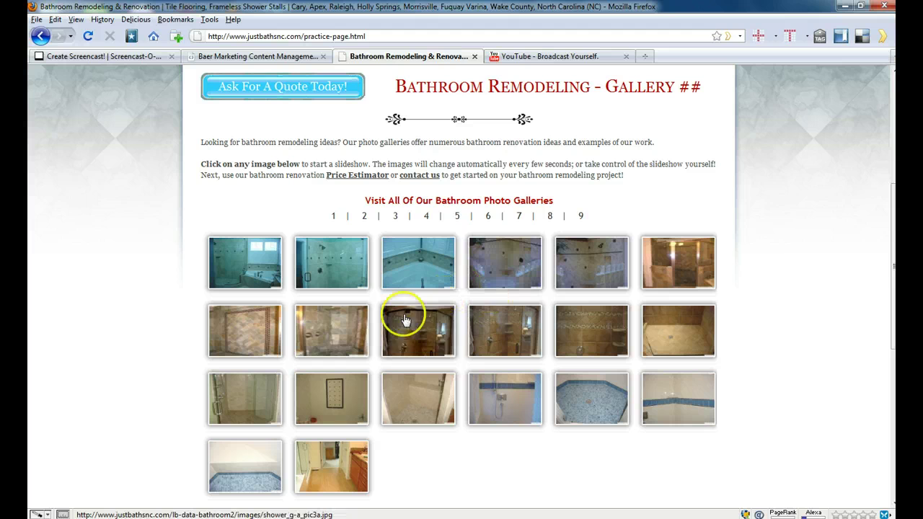
Preview the gallery slideshow from the eighth photo through the tenth, close it, and view and close the first photo.
{"action": "left_click", "coordinate": [330, 335]}
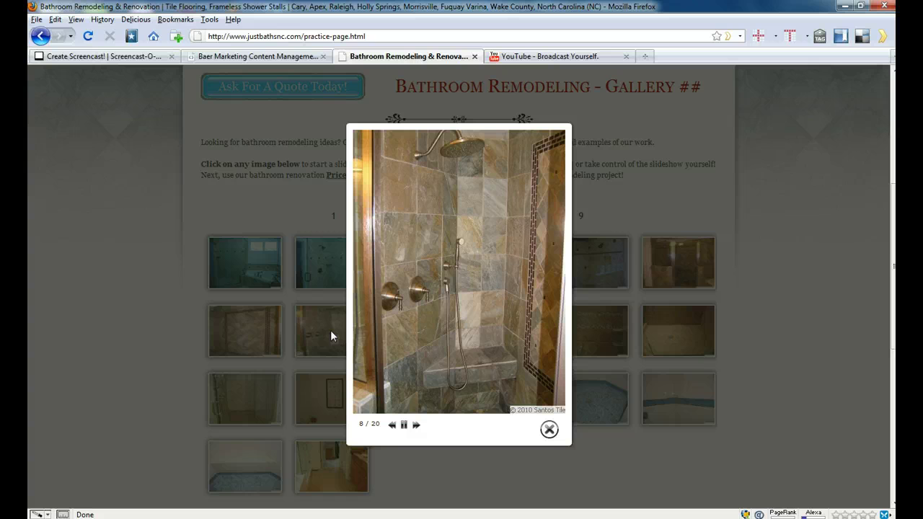
{"action": "left_click", "coordinate": [555, 289]}
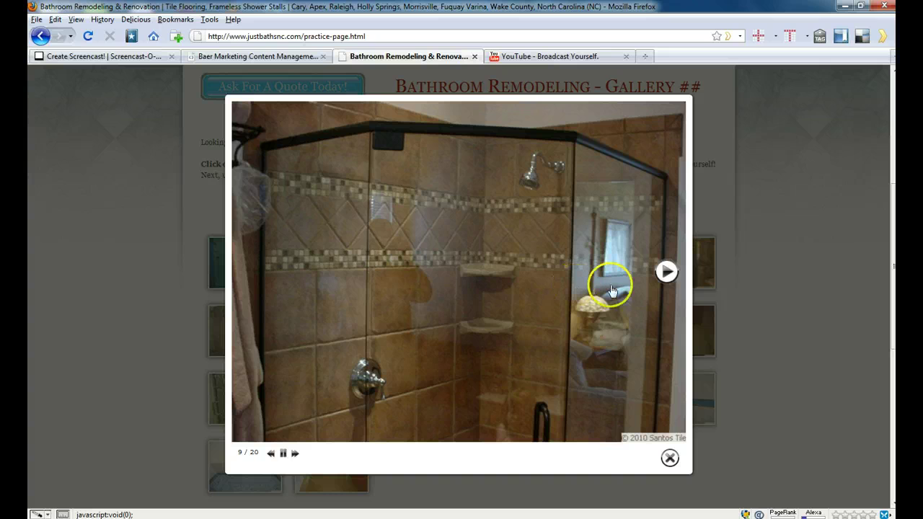
{"action": "left_click", "coordinate": [667, 273]}
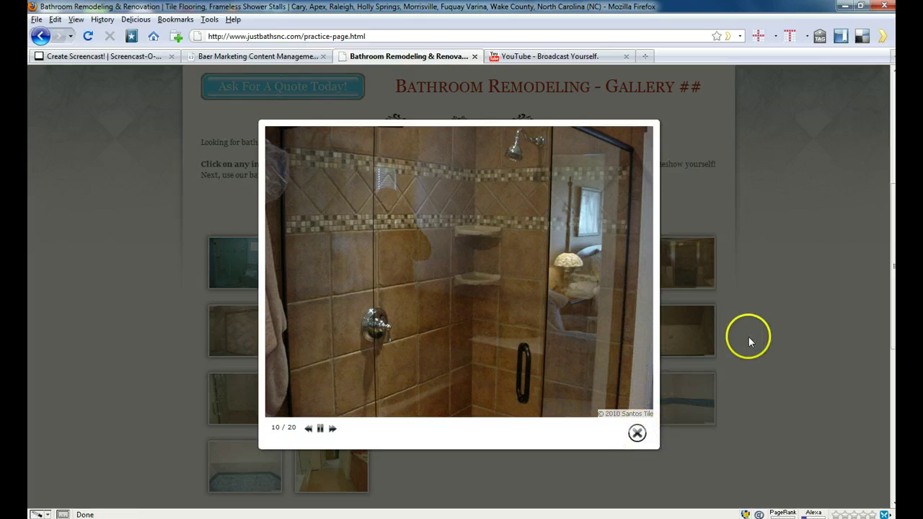
{"action": "left_click", "coordinate": [807, 280]}
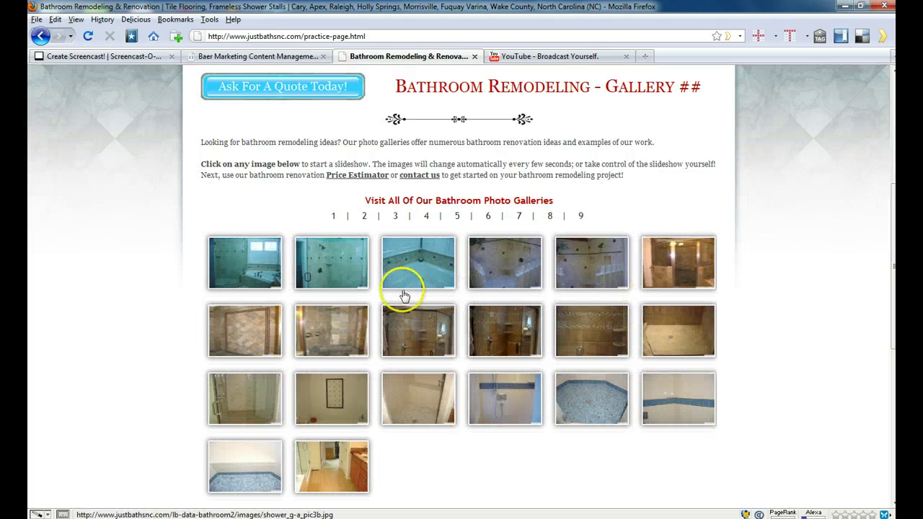
{"action": "left_click", "coordinate": [242, 273]}
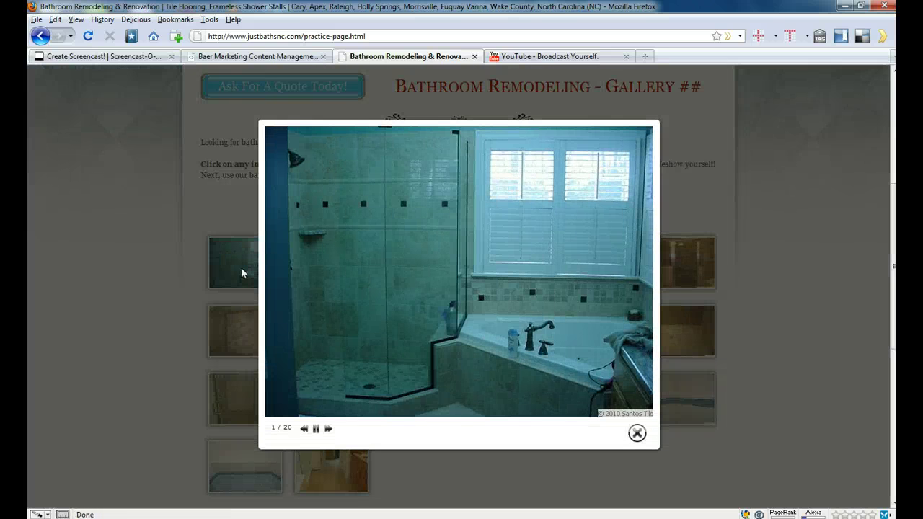
{"action": "left_click", "coordinate": [636, 433]}
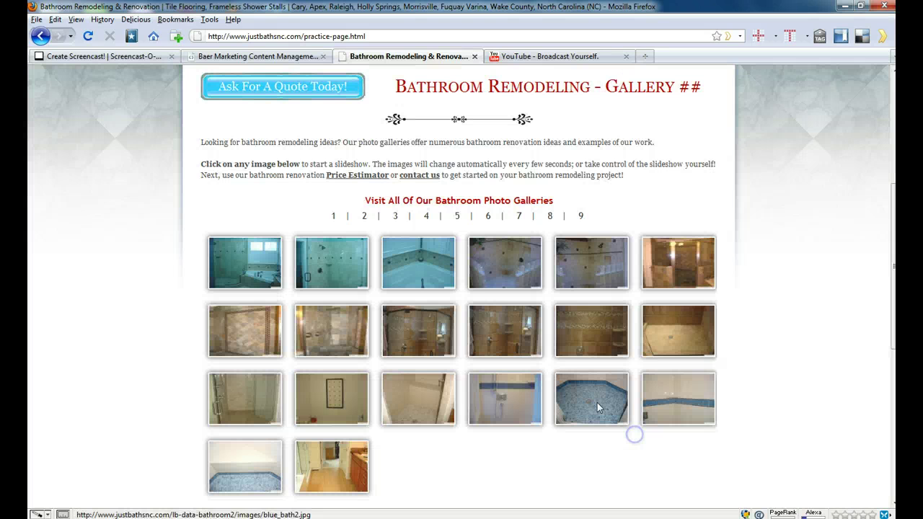
Return to the content management site and open practice-page.html from the sitemap in the page editor.
{"action": "left_click", "coordinate": [256, 57]}
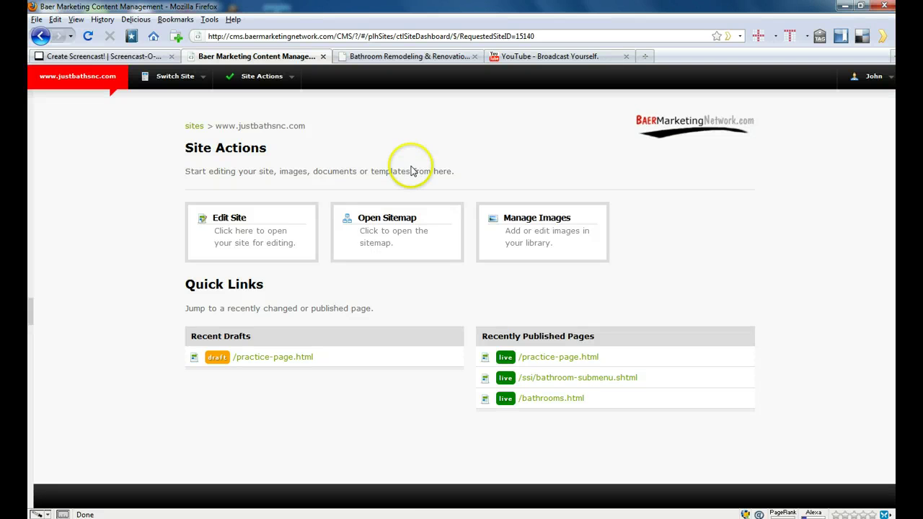
{"action": "left_click", "coordinate": [398, 221]}
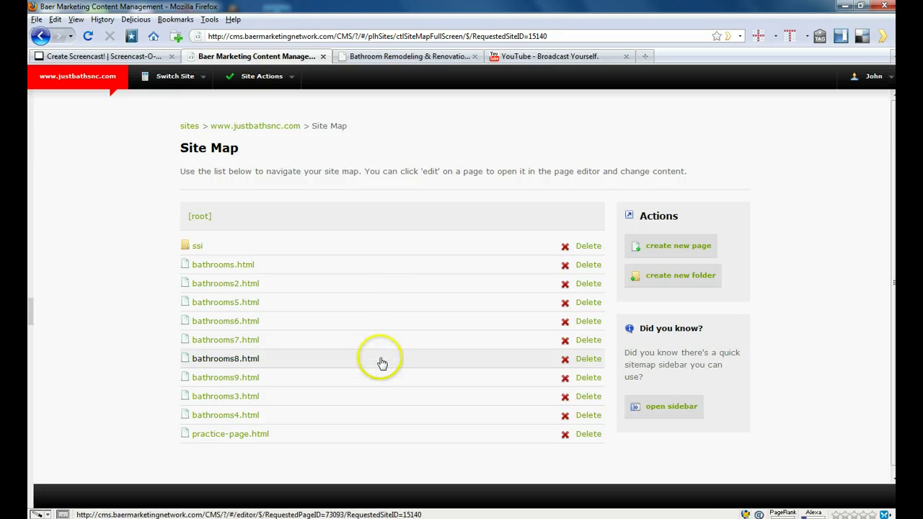
{"action": "left_click", "coordinate": [237, 451]}
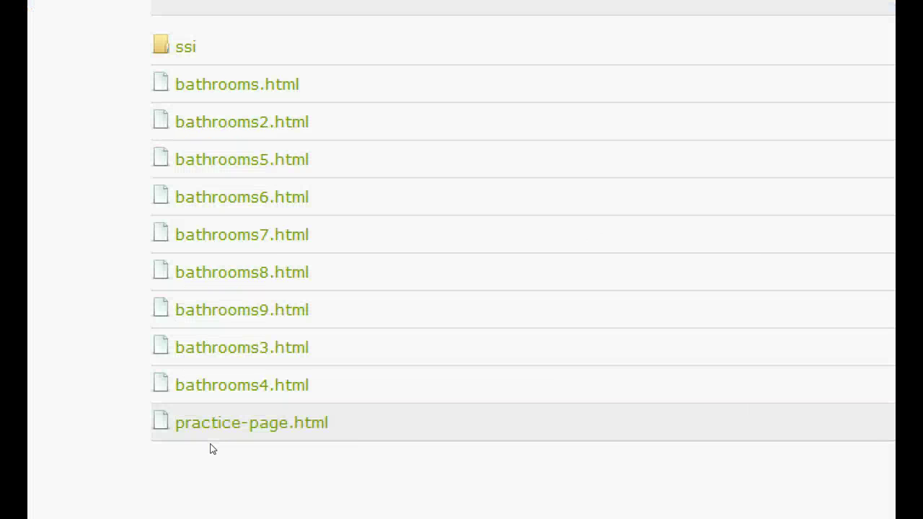
{"action": "left_click", "coordinate": [209, 439]}
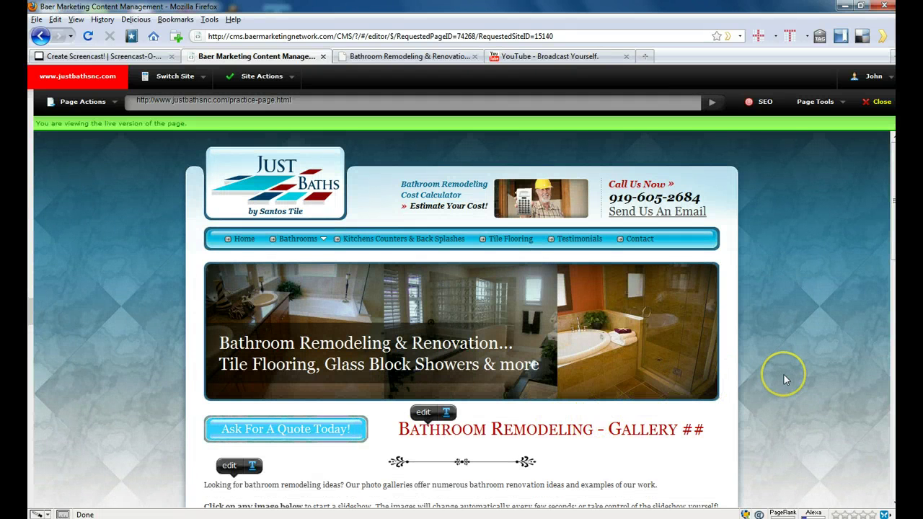
Examine the editable regions of the practice page and the edit controls attached to the gallery thumbnails.
{"action": "scroll", "coordinate": [779, 375], "scroll_direction": "down", "scroll_amount": 2}
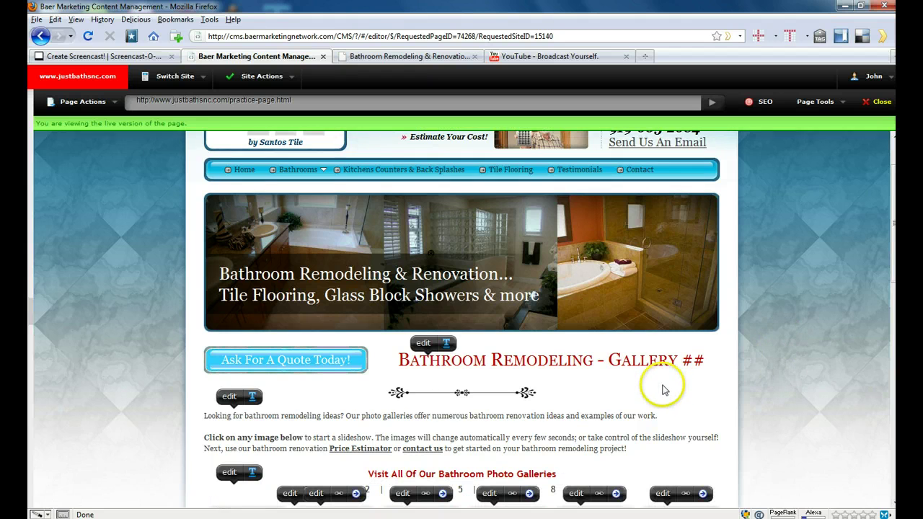
{"action": "scroll", "coordinate": [656, 385], "scroll_direction": "down", "scroll_amount": 2}
{"action": "scroll", "coordinate": [689, 357], "scroll_direction": "down", "scroll_amount": 1}
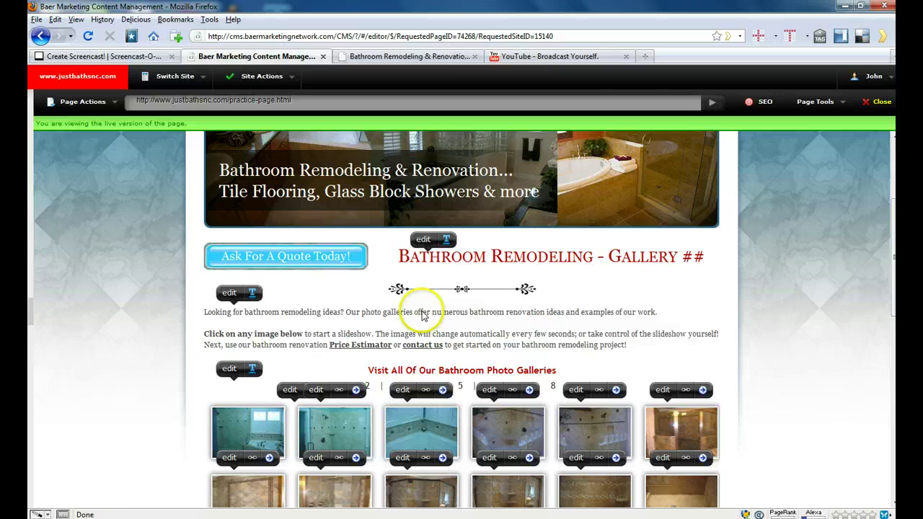
{"action": "scroll", "coordinate": [424, 309], "scroll_direction": "down", "scroll_amount": 3}
{"action": "left_click", "coordinate": [426, 303]}
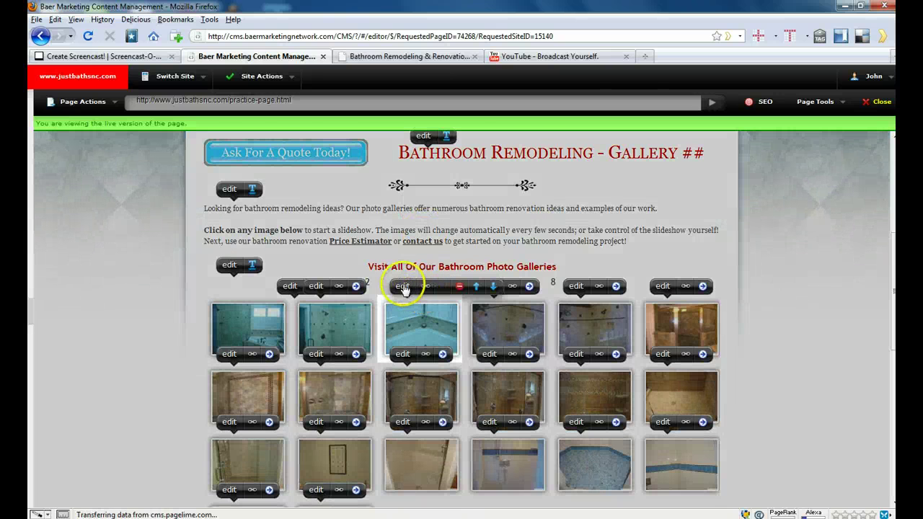
{"action": "mouse_move", "coordinate": [567, 288]}
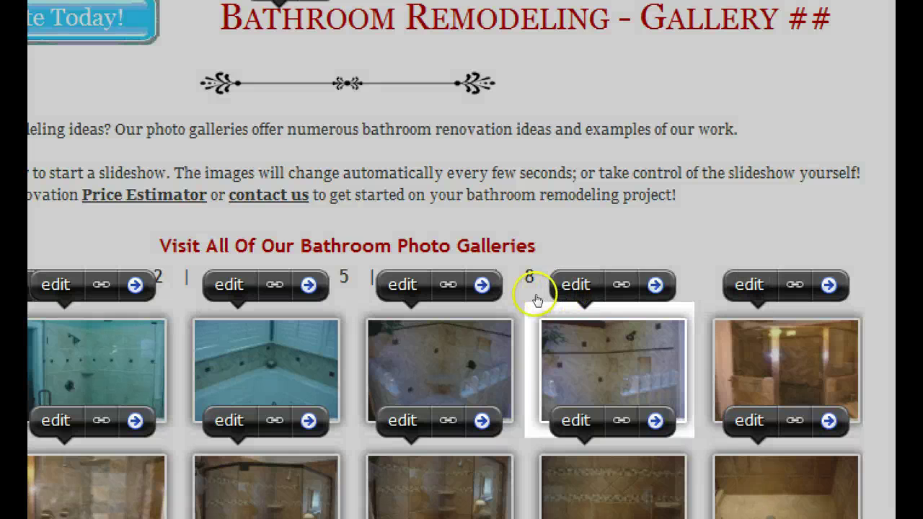
{"action": "mouse_move", "coordinate": [483, 289]}
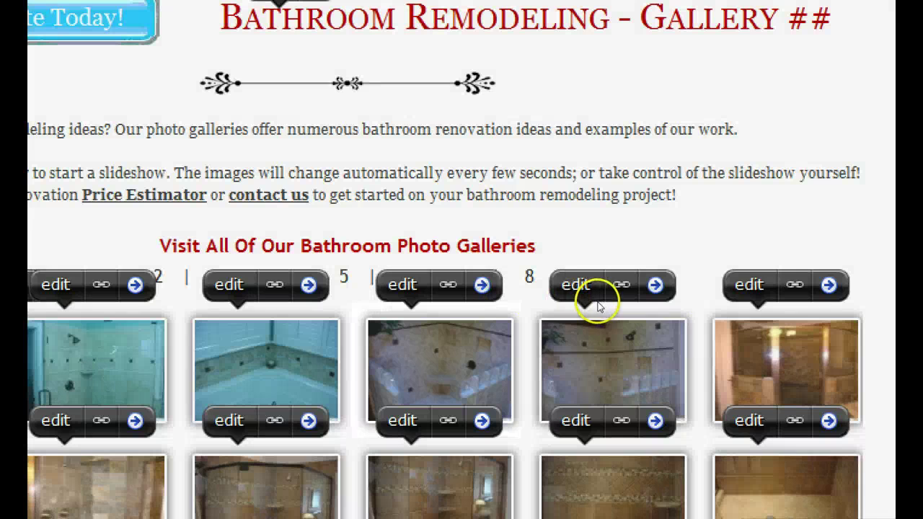
{"action": "mouse_move", "coordinate": [596, 287]}
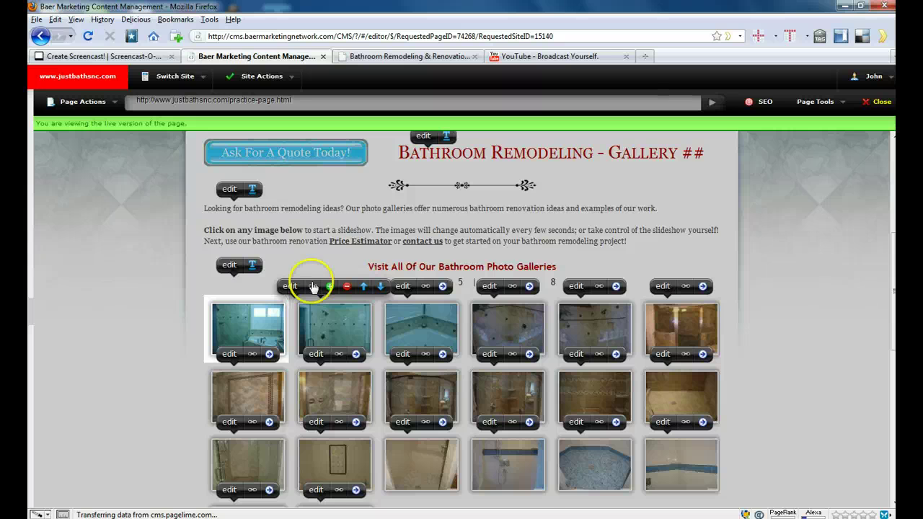
{"action": "scroll", "coordinate": [658, 336], "scroll_direction": "down", "scroll_amount": 3}
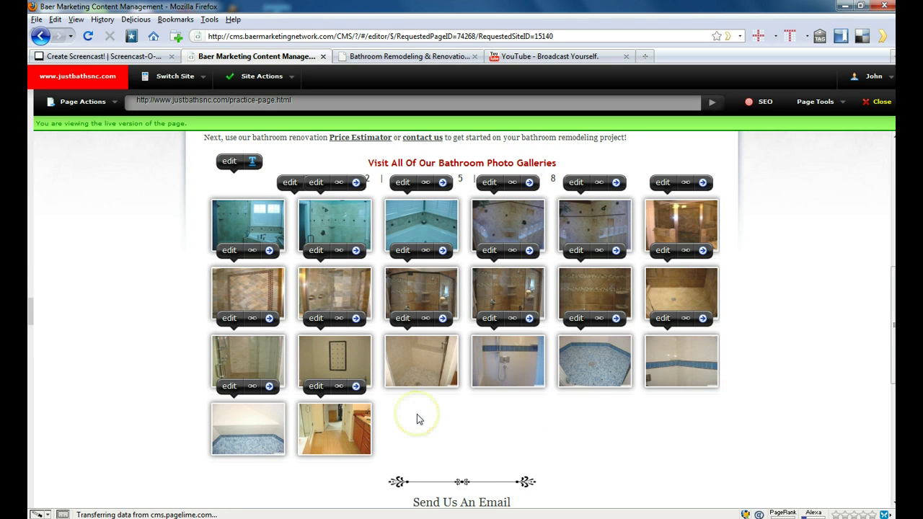
Examine the duplicate, remove and move controls of the last gallery photo, the one with the wood floor.
{"action": "left_click", "coordinate": [349, 424]}
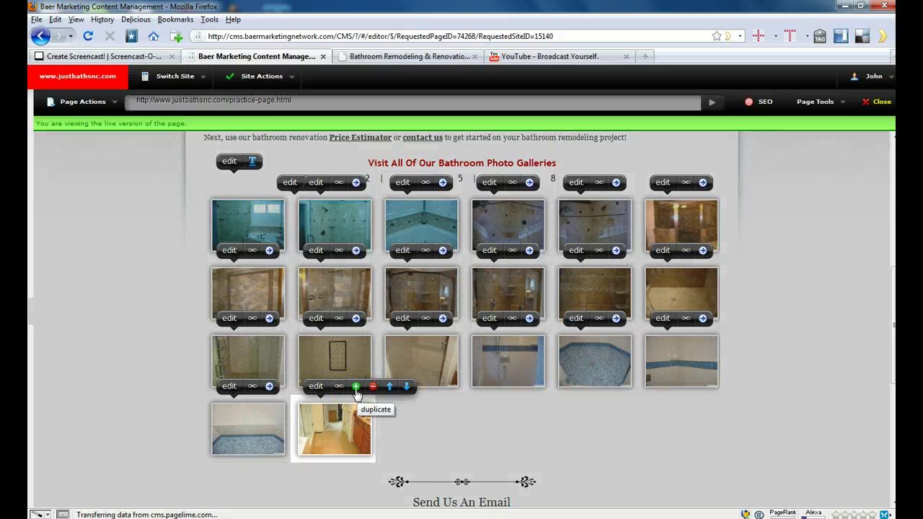
{"action": "left_click", "coordinate": [372, 387]}
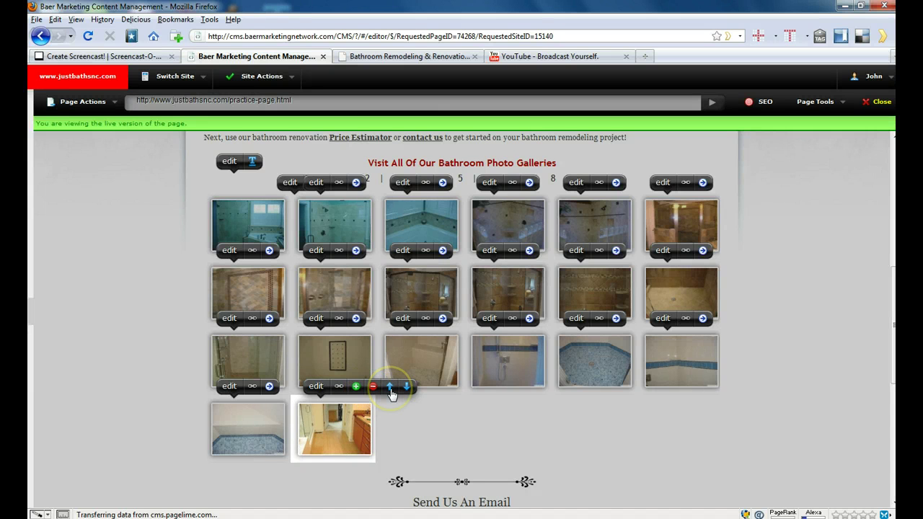
{"action": "left_click", "coordinate": [406, 389]}
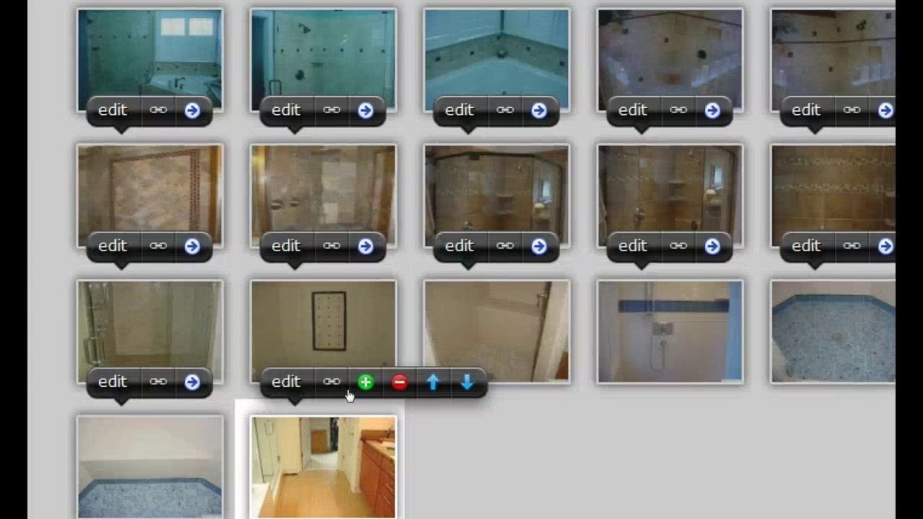
{"action": "left_click", "coordinate": [351, 394]}
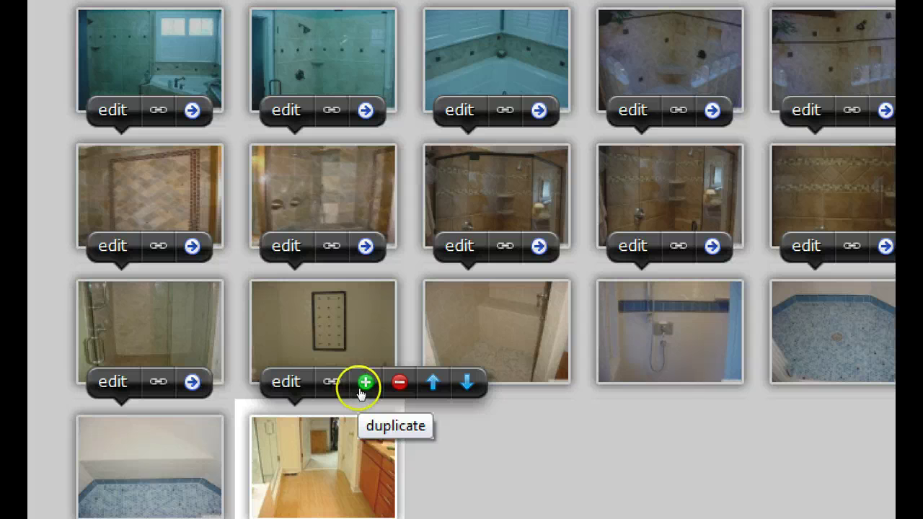
{"action": "left_click", "coordinate": [364, 385]}
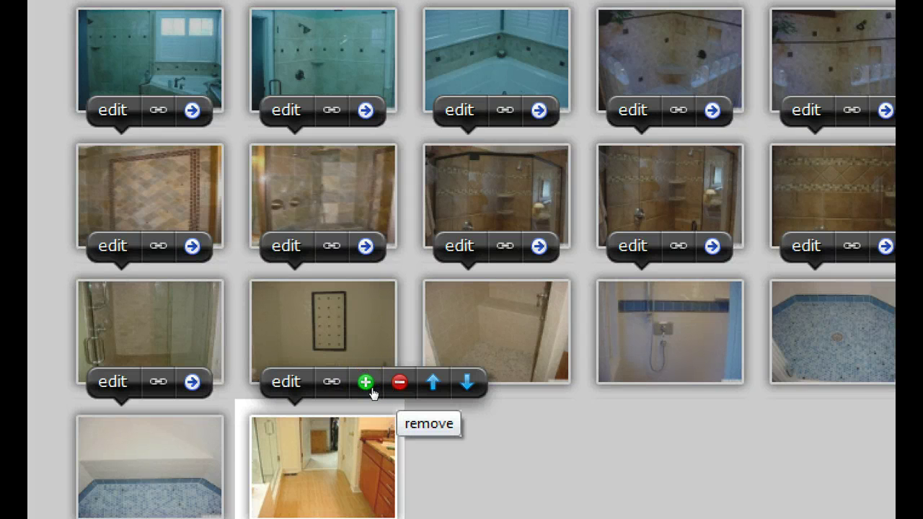
{"action": "left_click", "coordinate": [386, 390]}
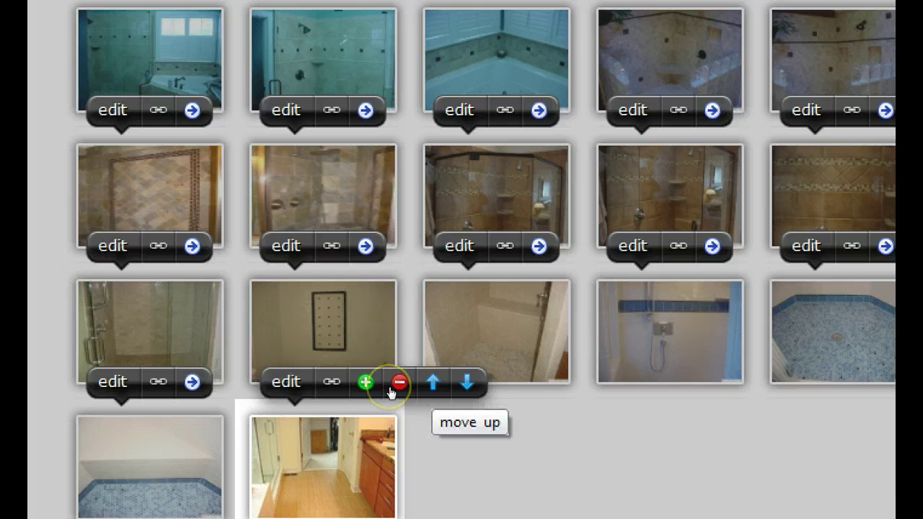
{"action": "left_click", "coordinate": [401, 390]}
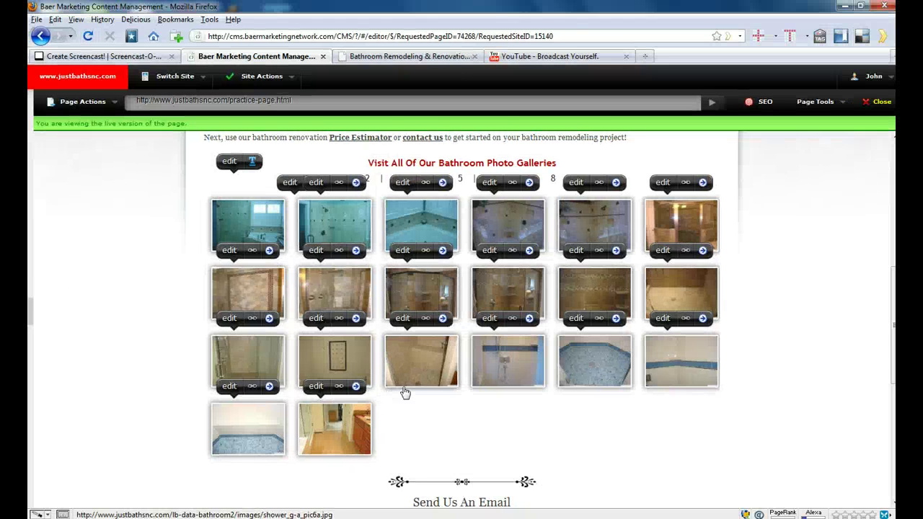
Duplicate the last gallery photo to add a new thumbnail at the end of the gallery.
{"action": "left_click", "coordinate": [356, 386]}
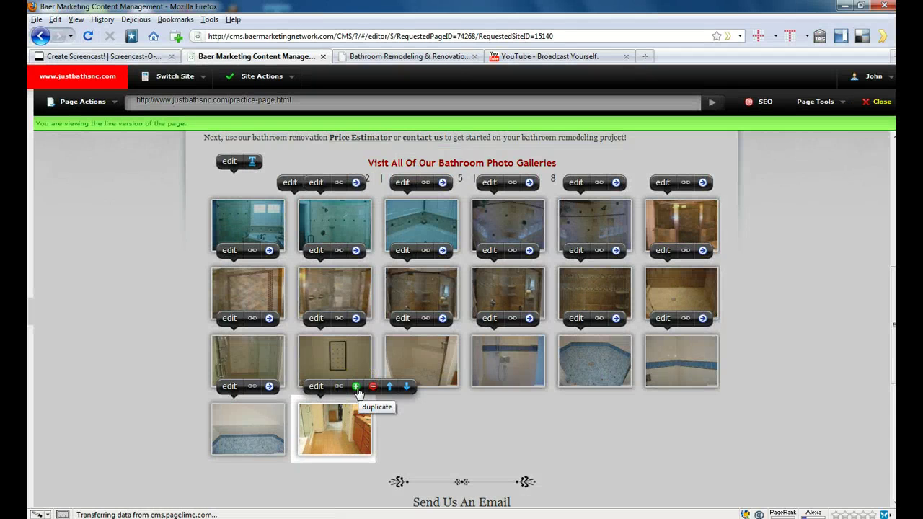
{"action": "left_click", "coordinate": [355, 386]}
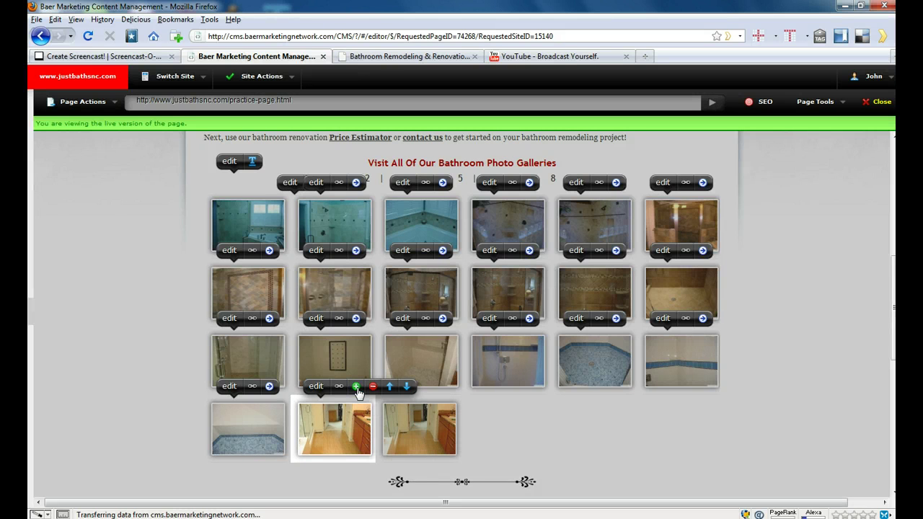
{"action": "left_click", "coordinate": [534, 408]}
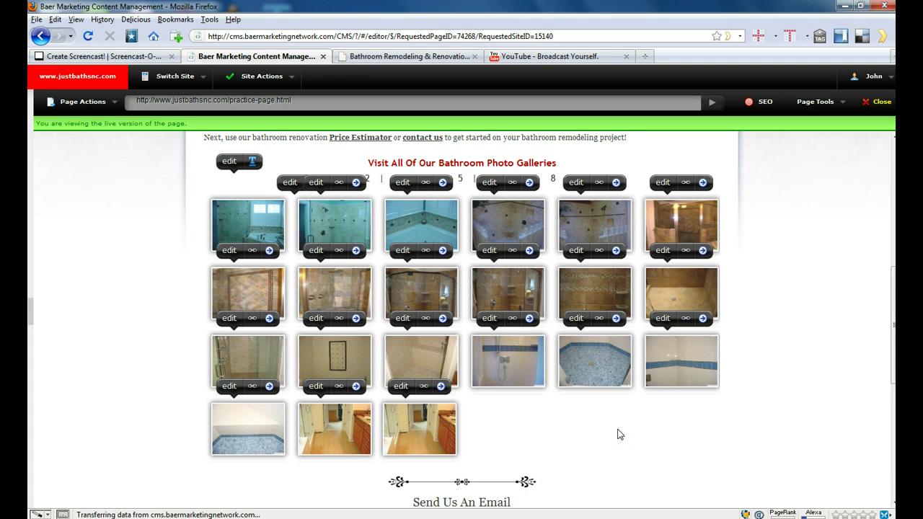
Open the link properties of the duplicated last thumbnail and examine its image, URL and REL settings.
{"action": "left_click", "coordinate": [402, 390]}
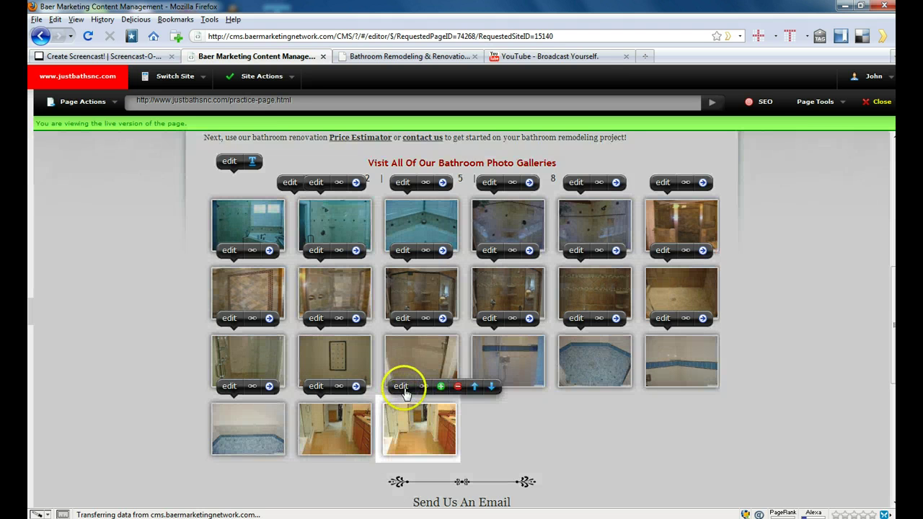
{"action": "left_click", "coordinate": [401, 388]}
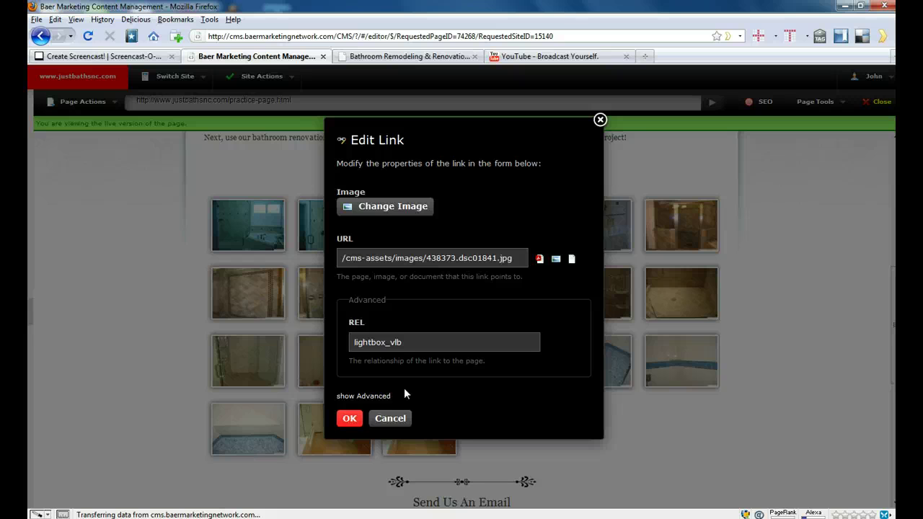
{"action": "left_click", "coordinate": [474, 243]}
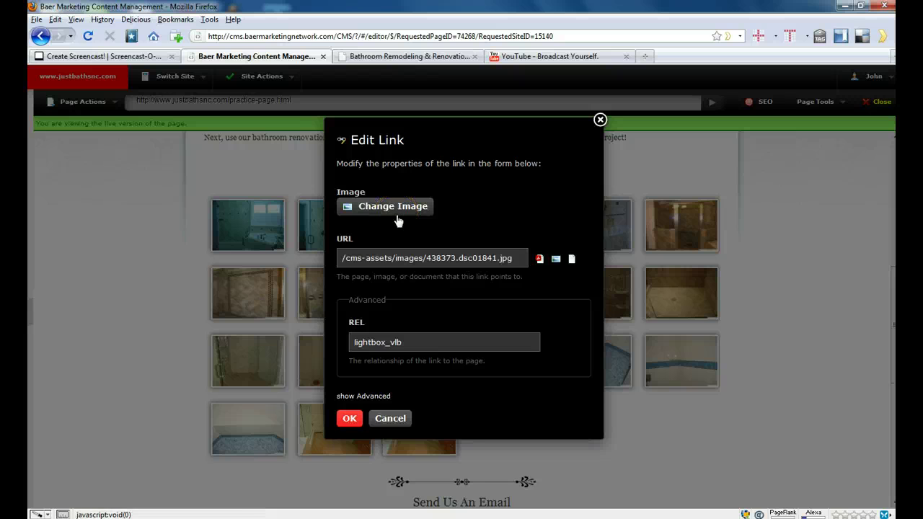
{"action": "left_click", "coordinate": [367, 256]}
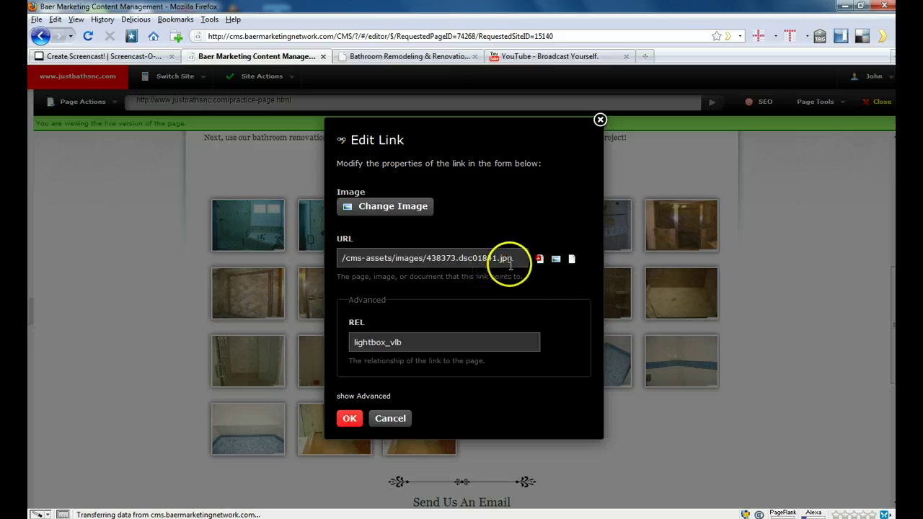
{"action": "left_click_drag", "start_coordinate": [517, 258], "coordinate": [345, 260]}
{"action": "left_click", "coordinate": [547, 280]}
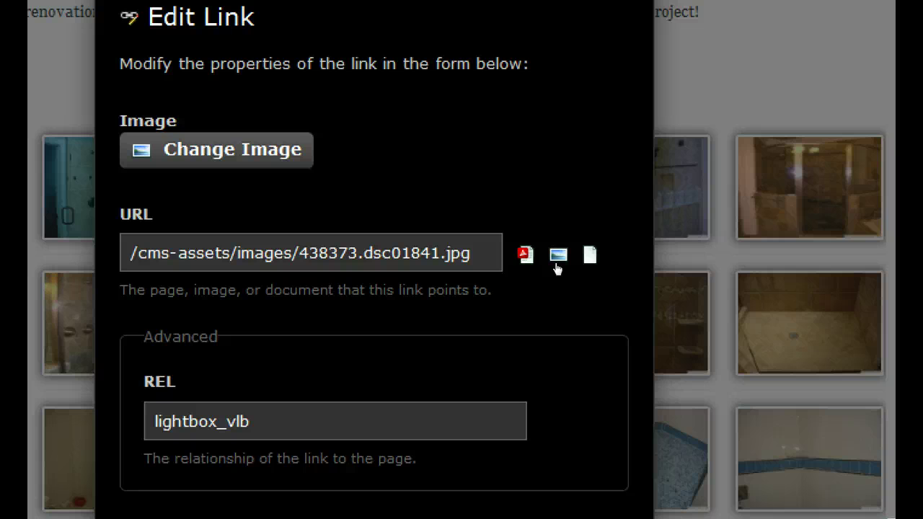
{"action": "left_click", "coordinate": [558, 255]}
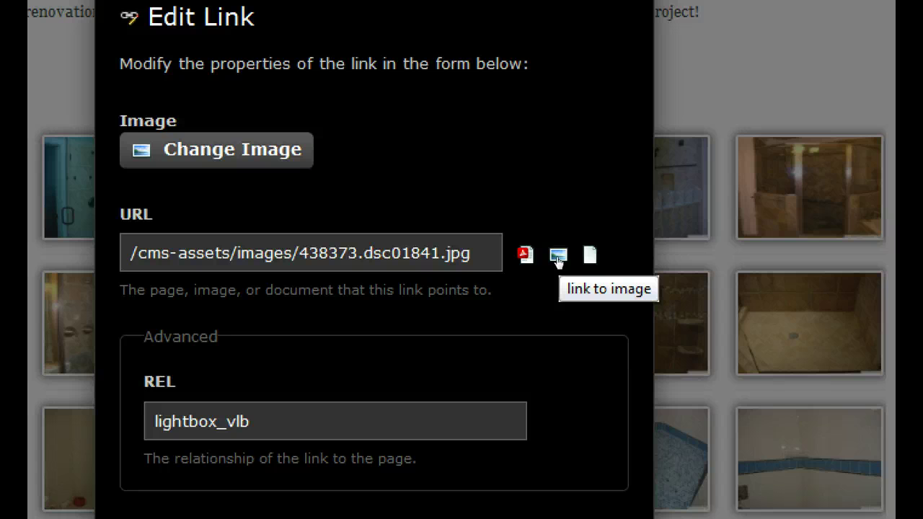
{"action": "left_click", "coordinate": [558, 260]}
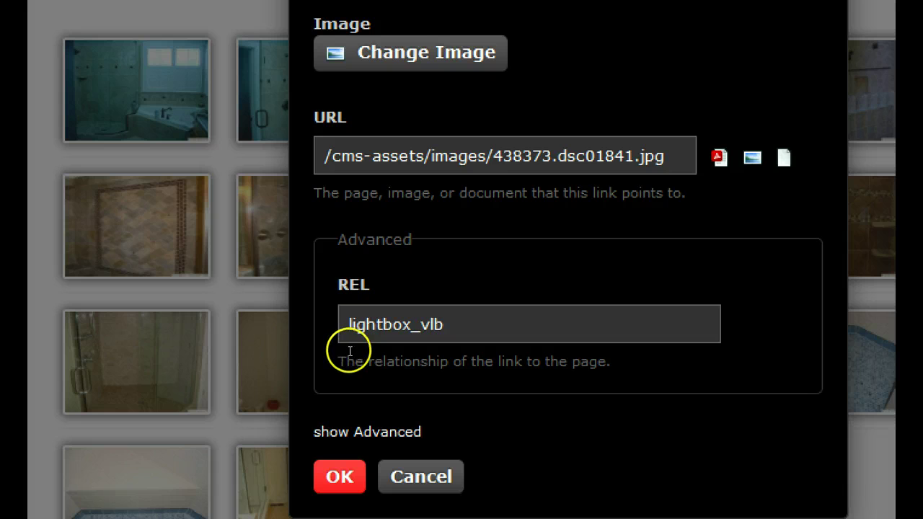
{"action": "left_click", "coordinate": [425, 334]}
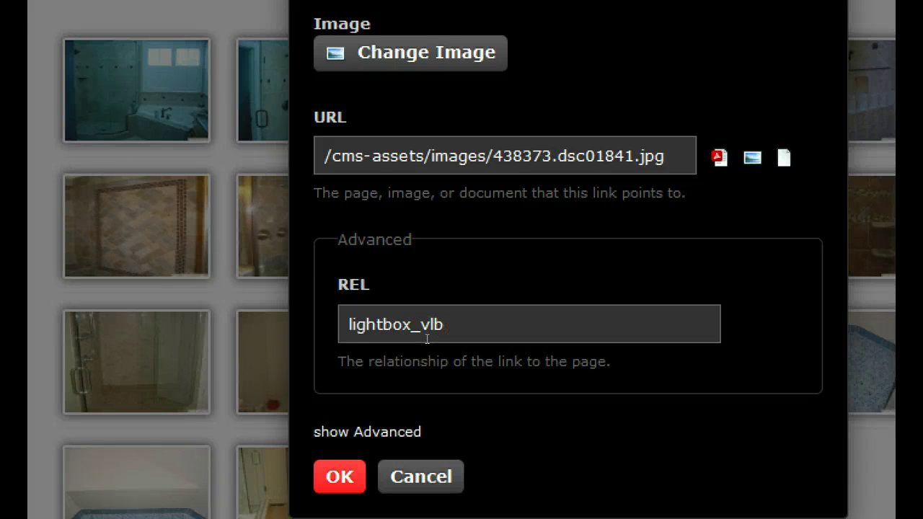
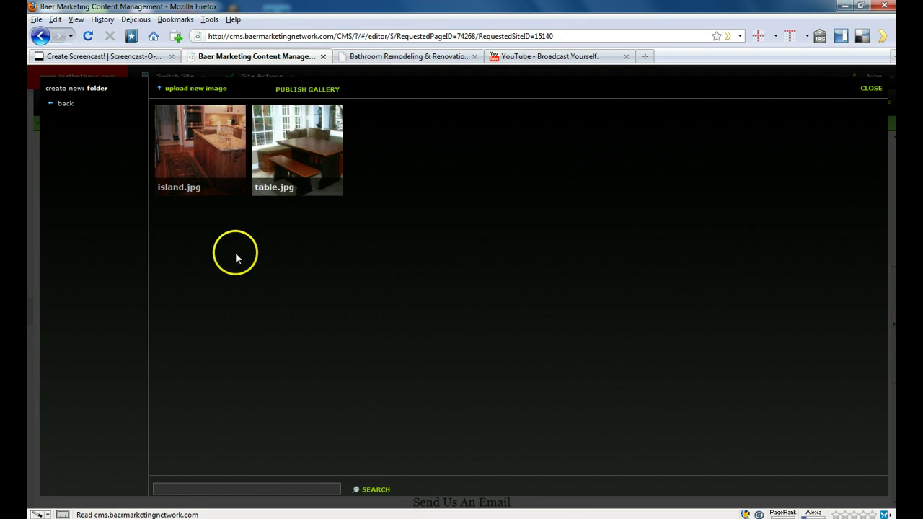
Choose island.jpg from the image gallery as the replacement image for the duplicated thumbnail.
{"action": "mouse_move", "coordinate": [202, 157]}
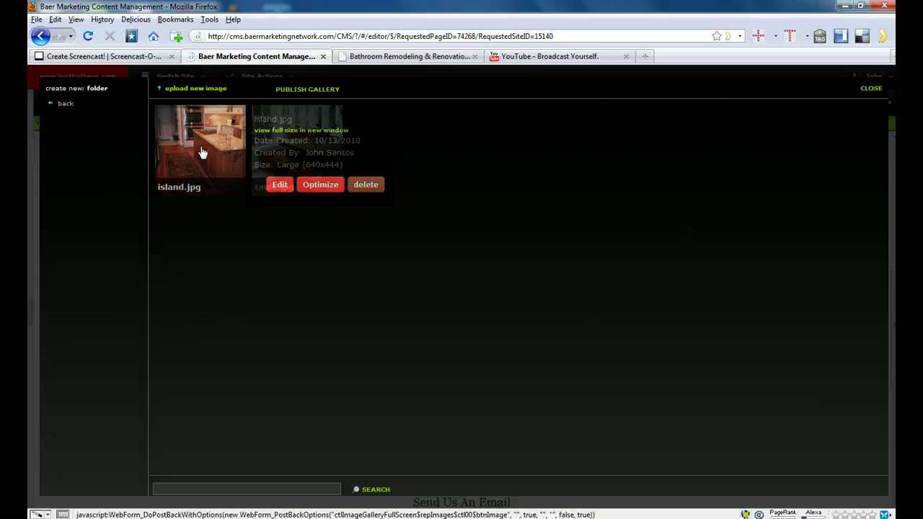
{"action": "left_click", "coordinate": [202, 152]}
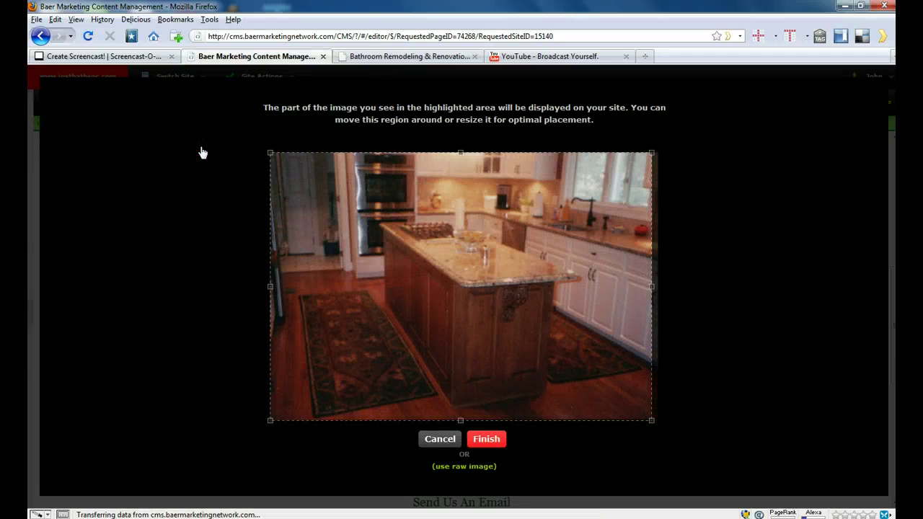
{"action": "left_click", "coordinate": [204, 152]}
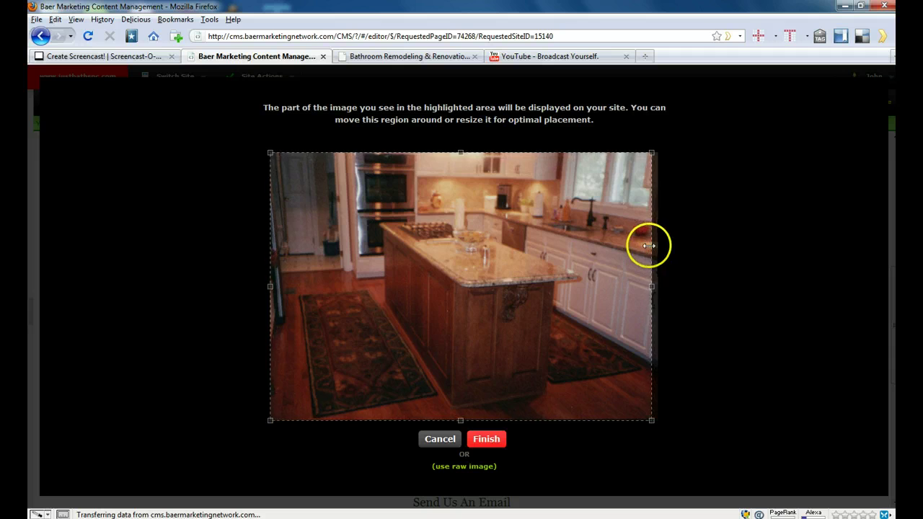
{"action": "left_click", "coordinate": [475, 282]}
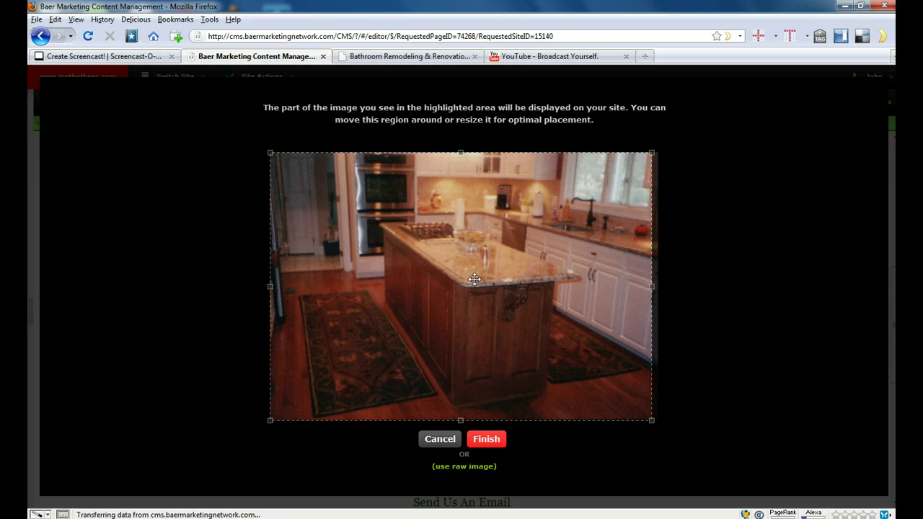
Look at the gallery thumbnails on the live practice page, and return to cropping the island image.
{"action": "left_click", "coordinate": [406, 58]}
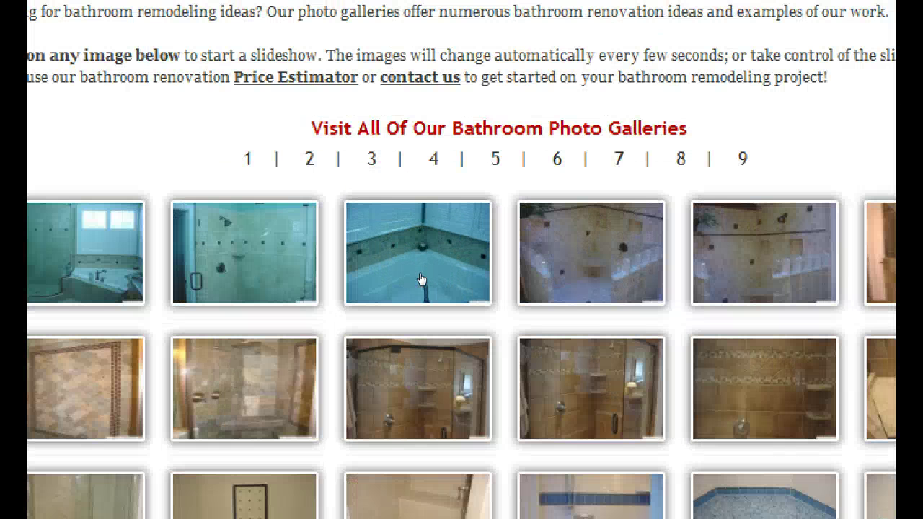
{"action": "left_click", "coordinate": [408, 274]}
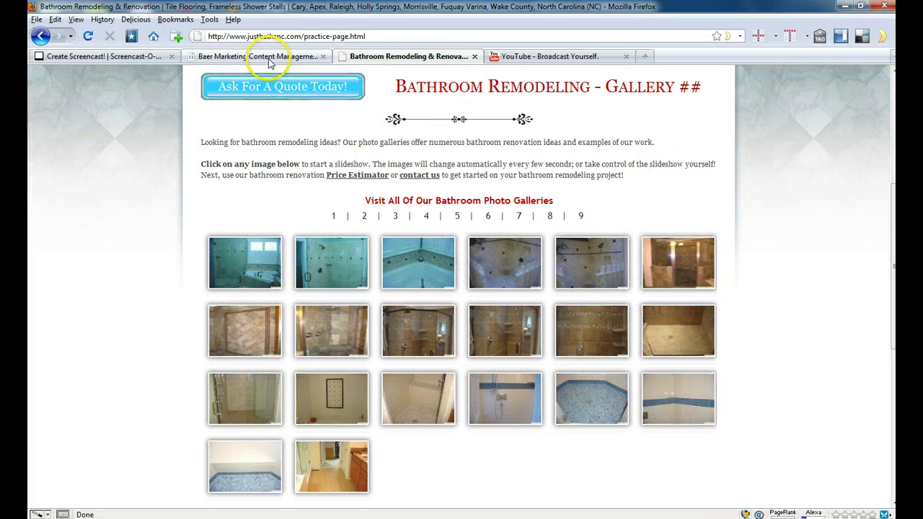
{"action": "left_click", "coordinate": [268, 61]}
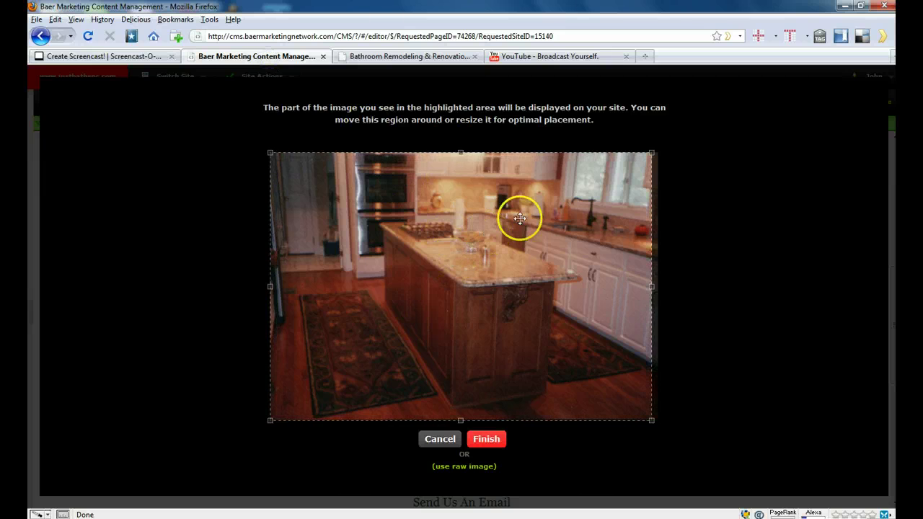
Shrink and reposition the crop region around the kitchen island, and apply the cropped image to the thumbnail.
{"action": "left_click_drag", "start_coordinate": [520, 218], "coordinate": [587, 202]}
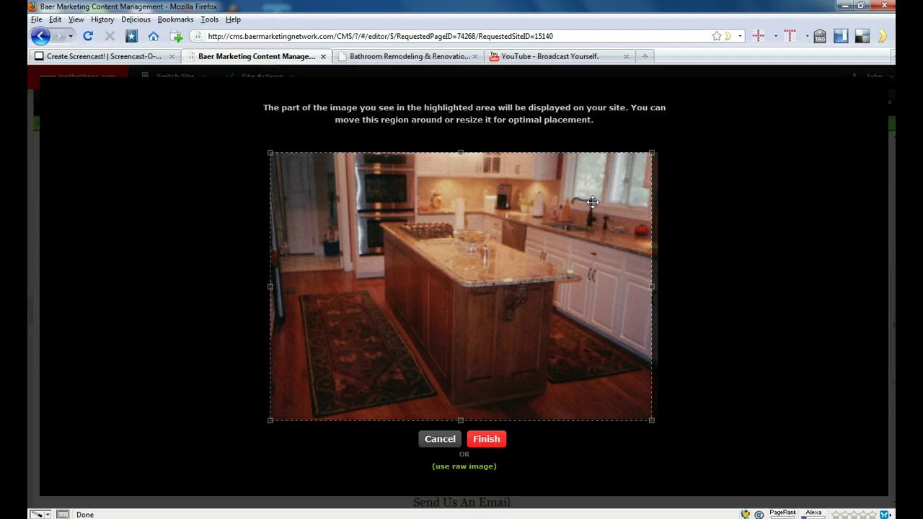
{"action": "left_click_drag", "start_coordinate": [668, 247], "coordinate": [270, 251]}
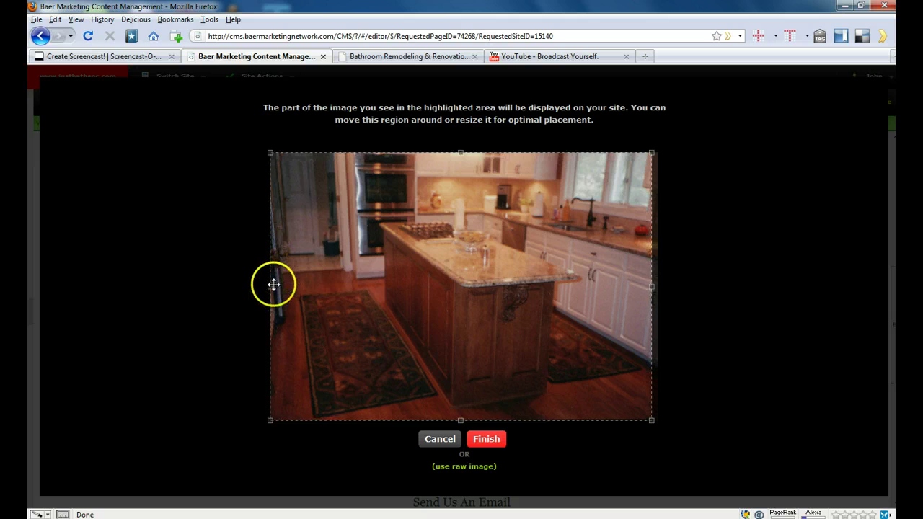
{"action": "left_click_drag", "start_coordinate": [268, 288], "coordinate": [268, 306]}
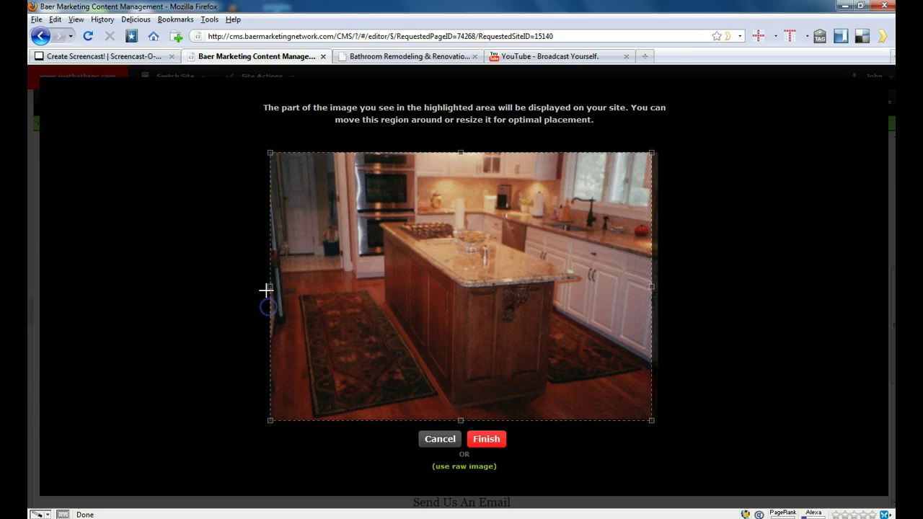
{"action": "left_click_drag", "start_coordinate": [464, 150], "coordinate": [469, 291]}
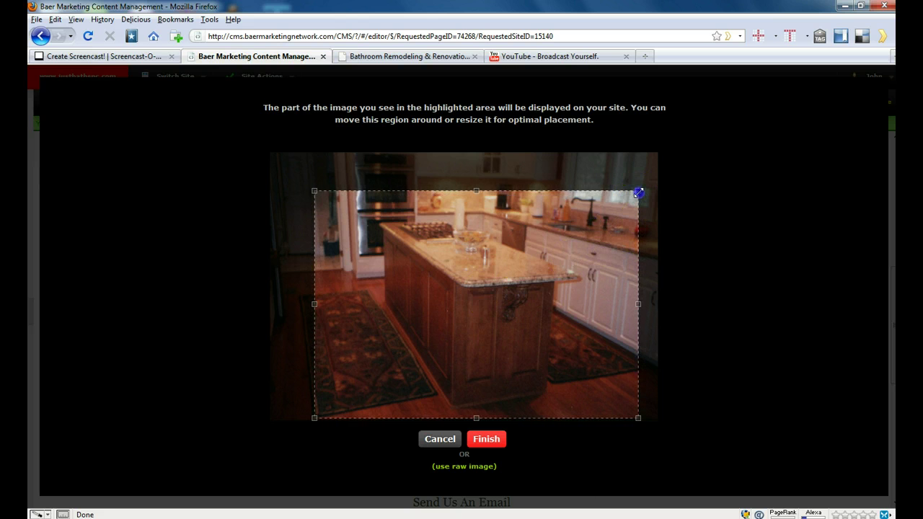
{"action": "left_click_drag", "start_coordinate": [638, 192], "coordinate": [609, 220]}
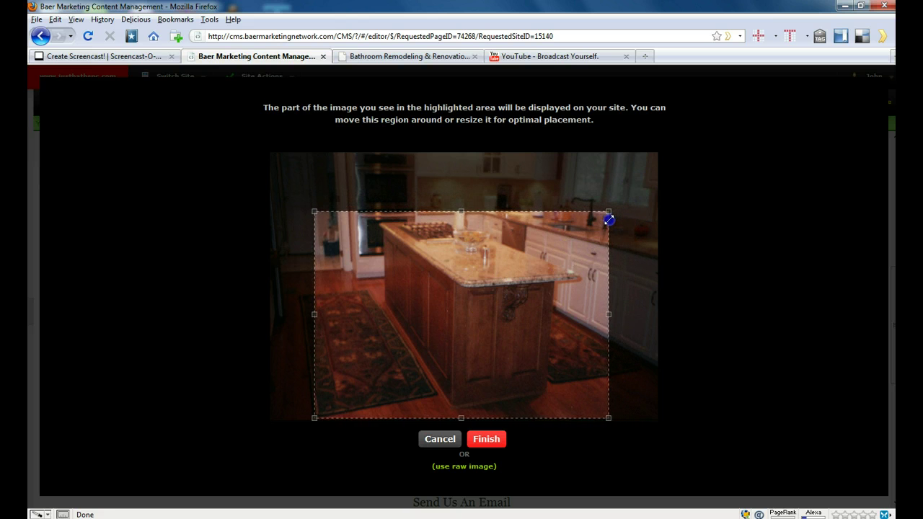
{"action": "left_click_drag", "start_coordinate": [513, 332], "coordinate": [546, 347]}
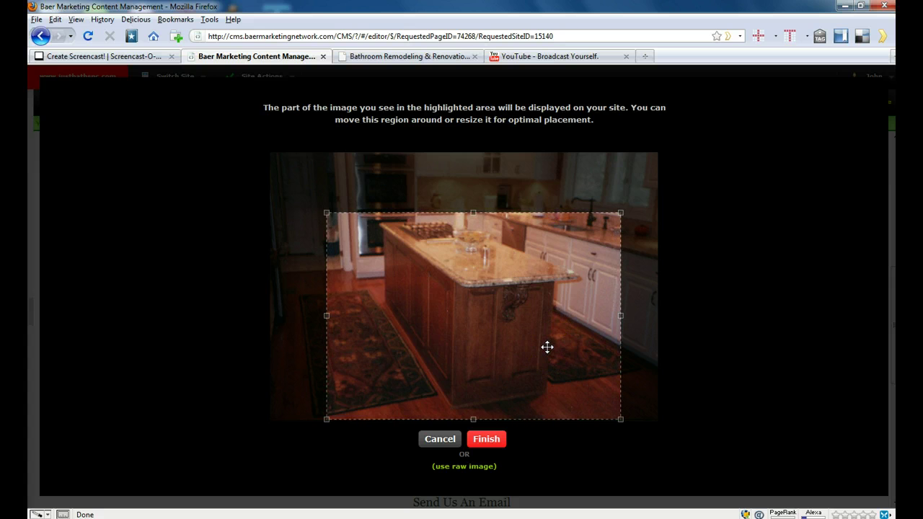
{"action": "left_click", "coordinate": [490, 447]}
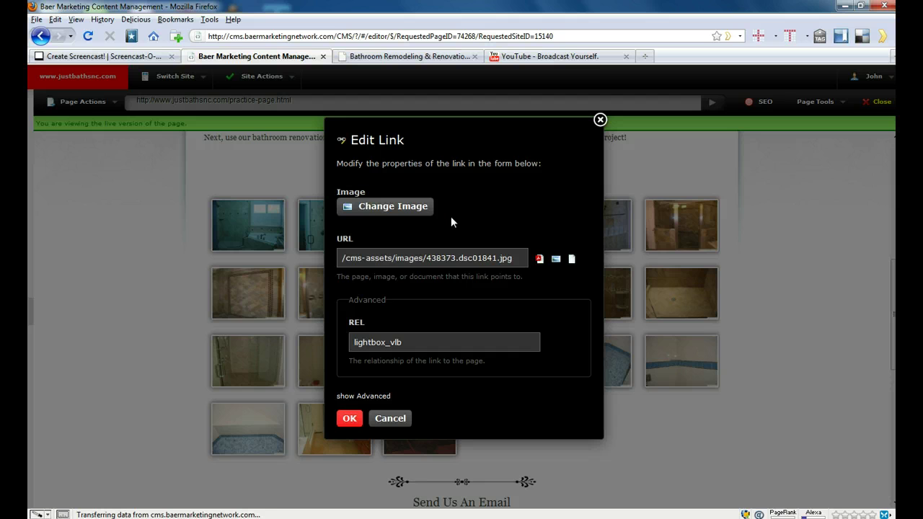
Replace the thumbnail's link target with the image island.jpg from Test Folder.
{"action": "left_click", "coordinate": [557, 260]}
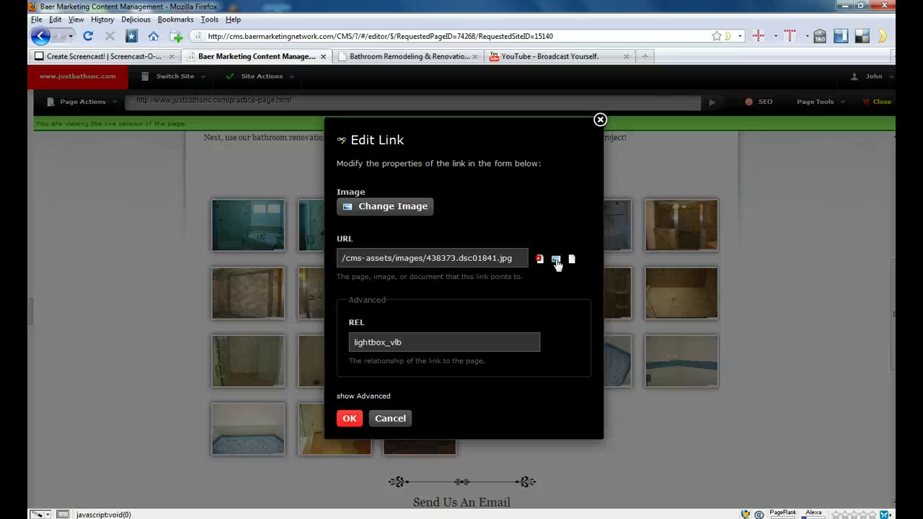
{"action": "left_click", "coordinate": [556, 261]}
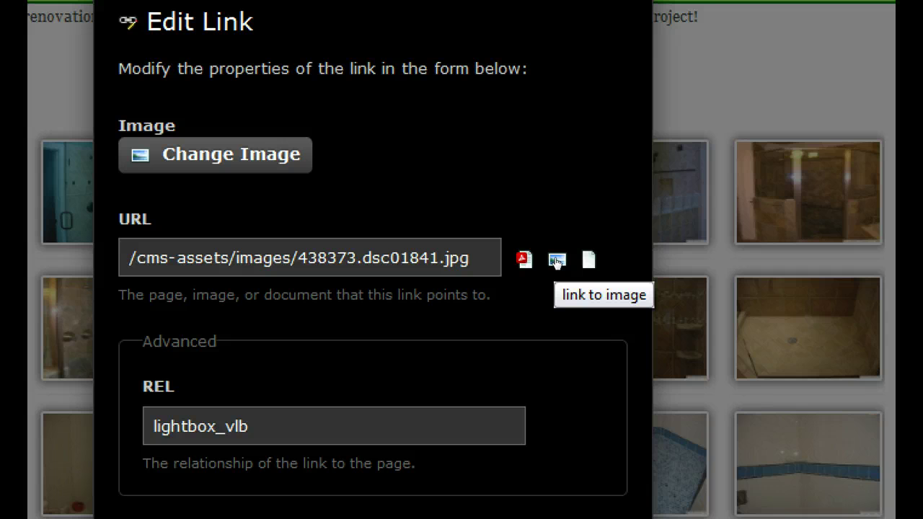
{"action": "triple_click", "coordinate": [496, 259]}
{"action": "left_click_drag", "start_coordinate": [490, 258], "coordinate": [469, 258]}
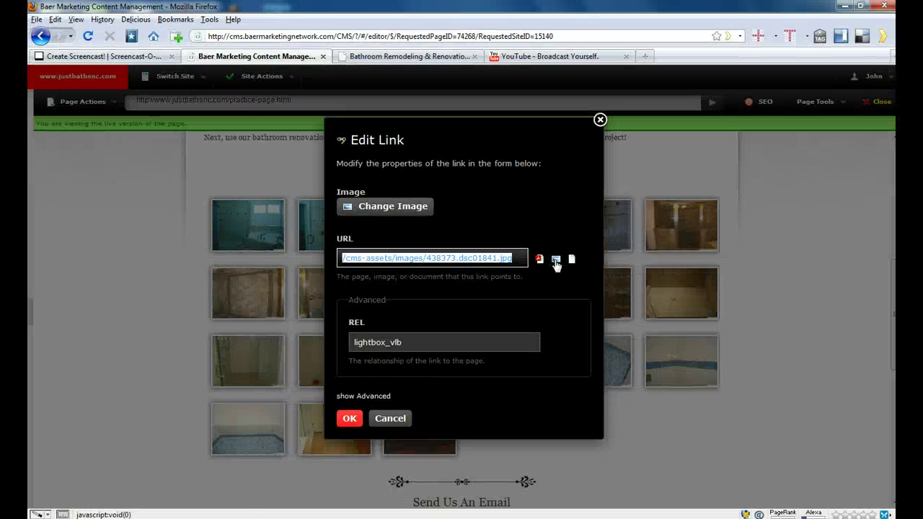
{"action": "left_click", "coordinate": [556, 261]}
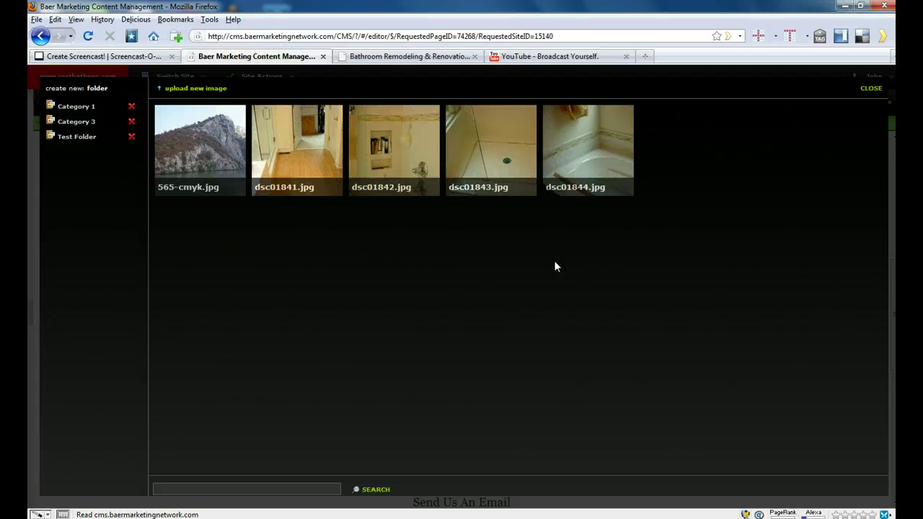
{"action": "left_click", "coordinate": [78, 142]}
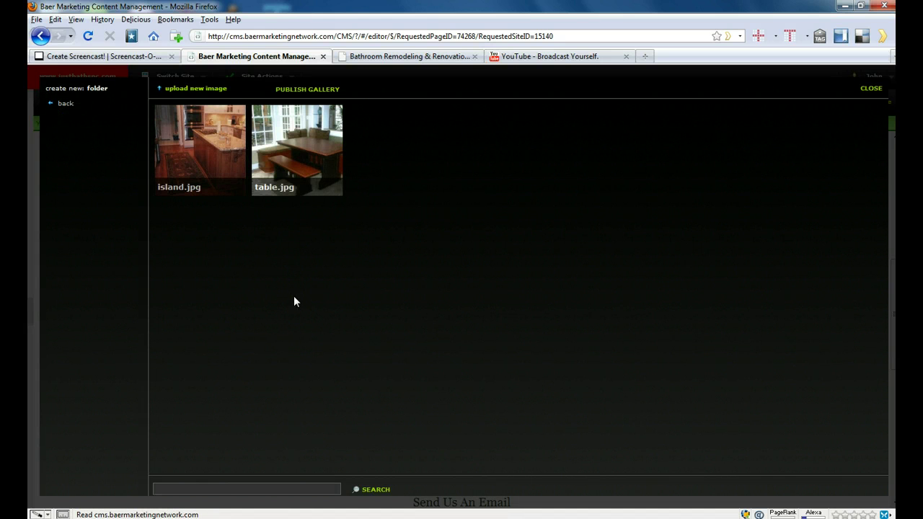
{"action": "left_click", "coordinate": [217, 162]}
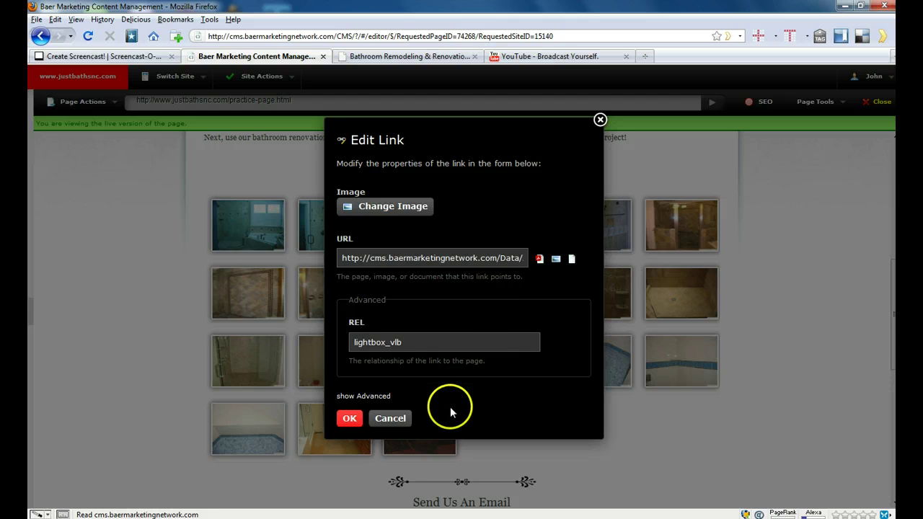
Show the advanced link properties and set the link's title to "This is the title.".
{"action": "left_click", "coordinate": [383, 398]}
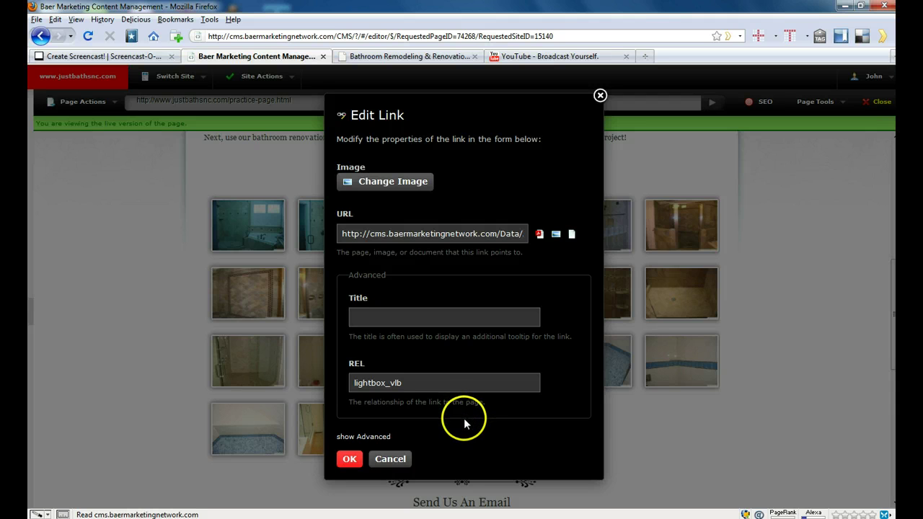
{"action": "left_click", "coordinate": [402, 320]}
{"action": "type", "text": "This is the "}
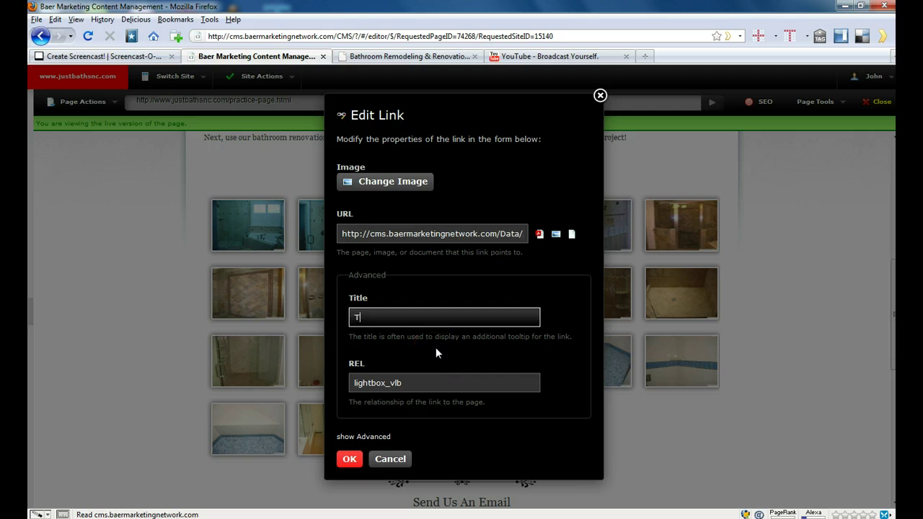
{"action": "type", "text": "title."}
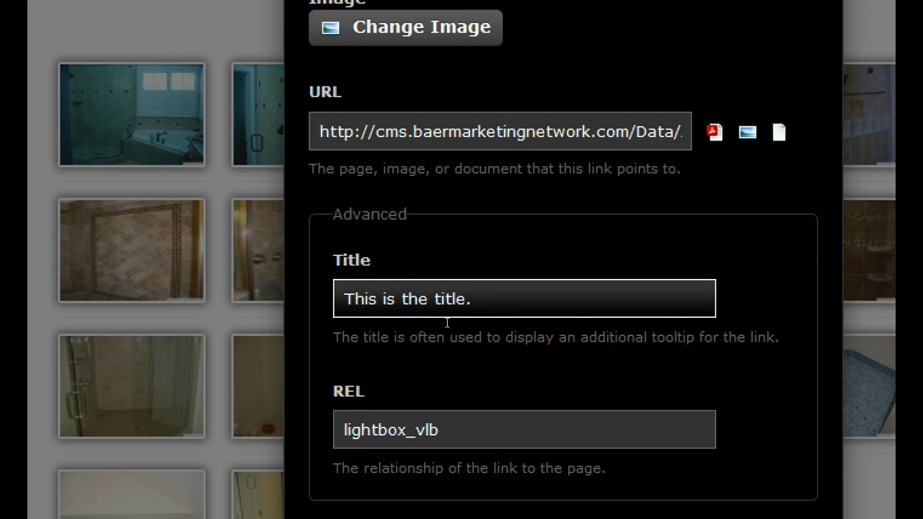
{"action": "left_click", "coordinate": [487, 308]}
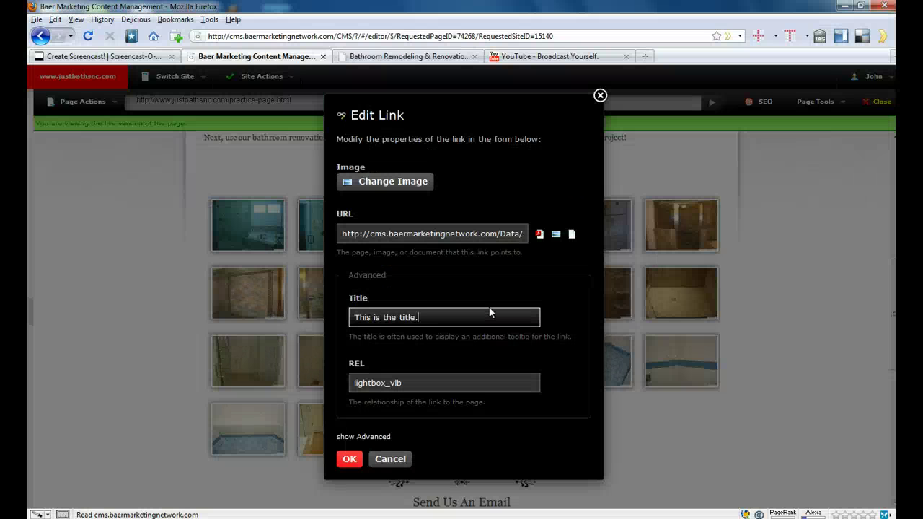
{"action": "left_click", "coordinate": [487, 308]}
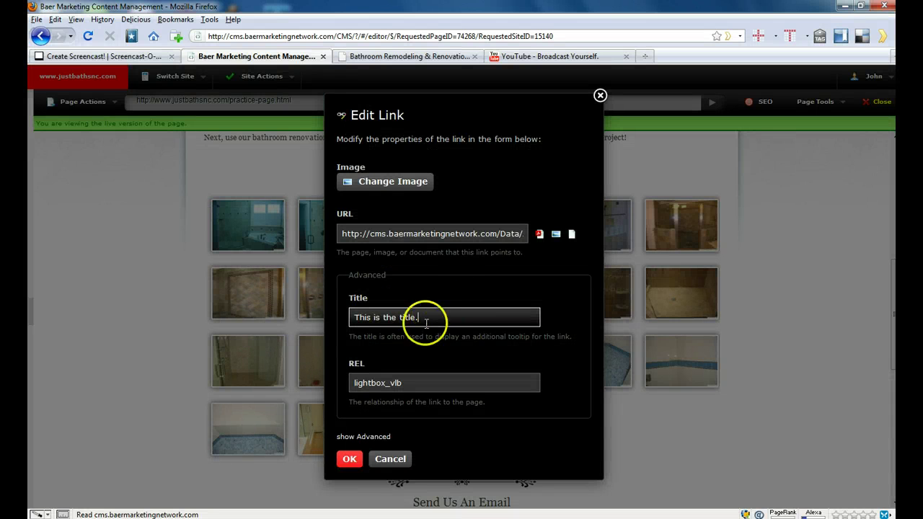
{"action": "left_click", "coordinate": [384, 410]}
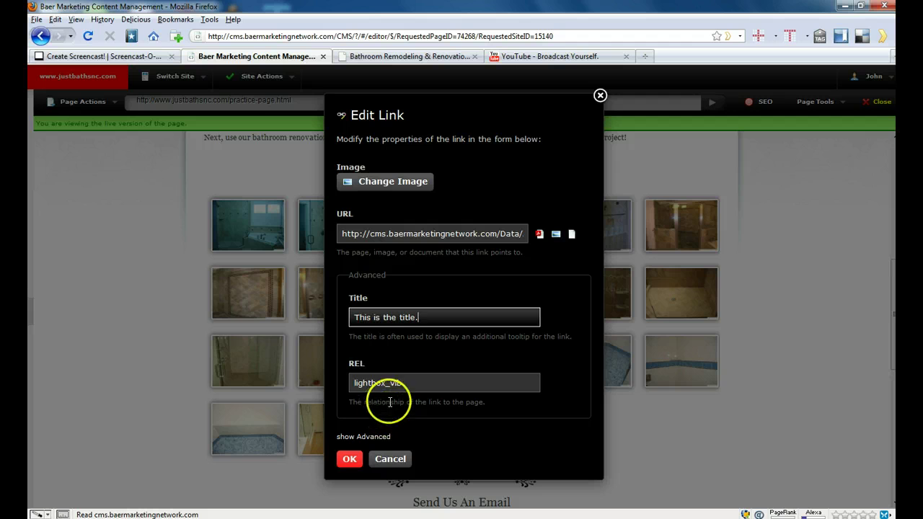
Apply the link changes and check the title tooltip on the kitchen island thumbnail.
{"action": "left_click", "coordinate": [354, 459]}
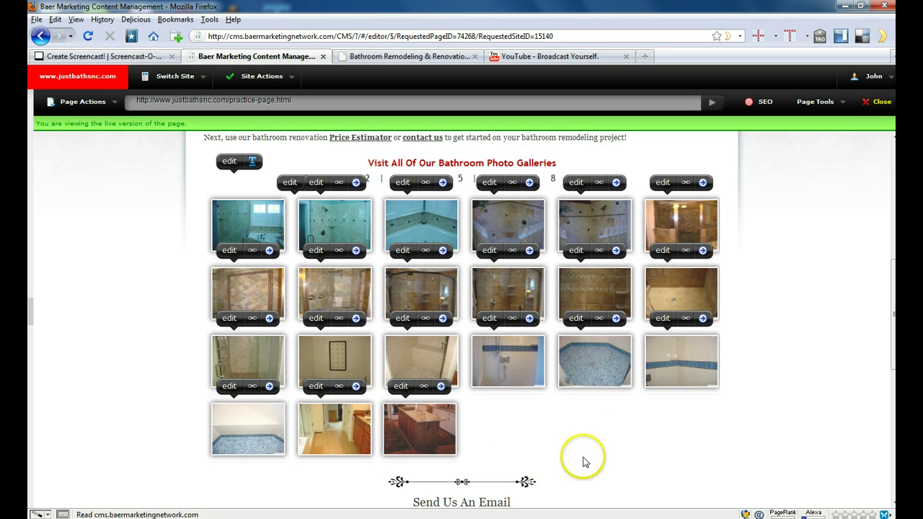
{"action": "mouse_move", "coordinate": [430, 458]}
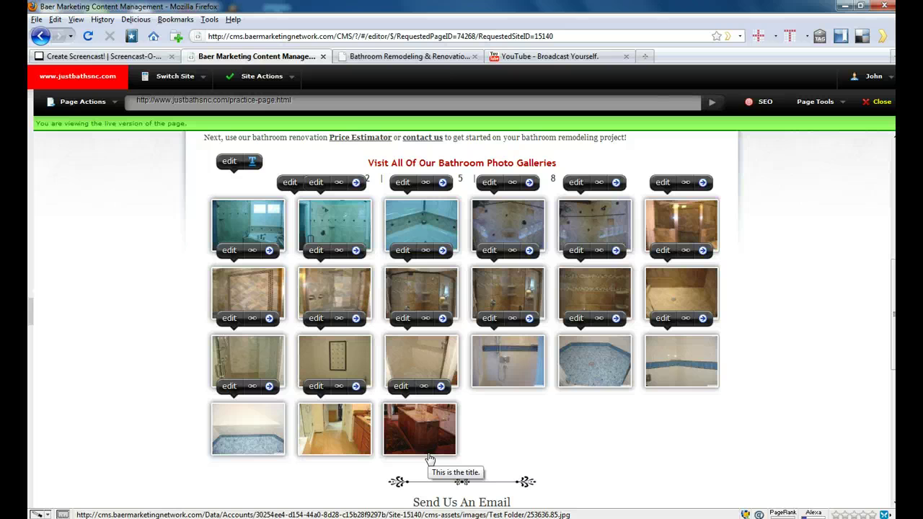
{"action": "left_click", "coordinate": [430, 457]}
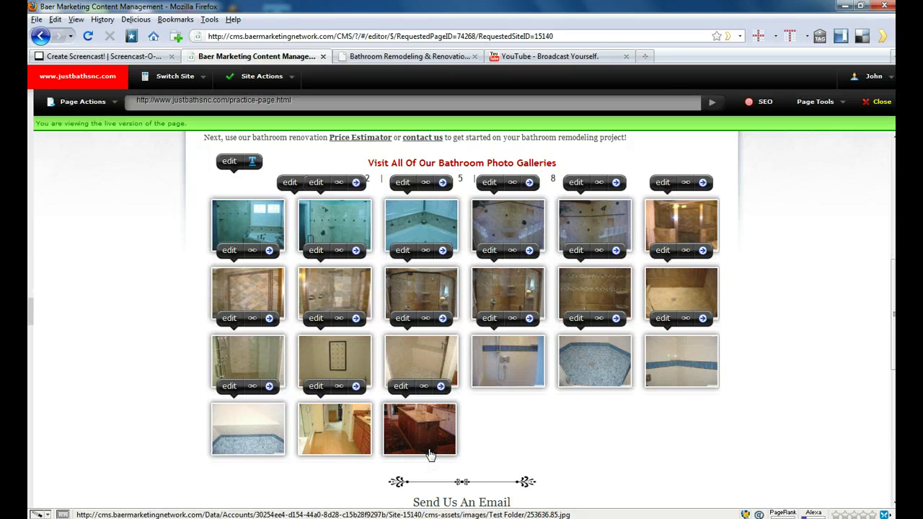
{"action": "left_click", "coordinate": [433, 426]}
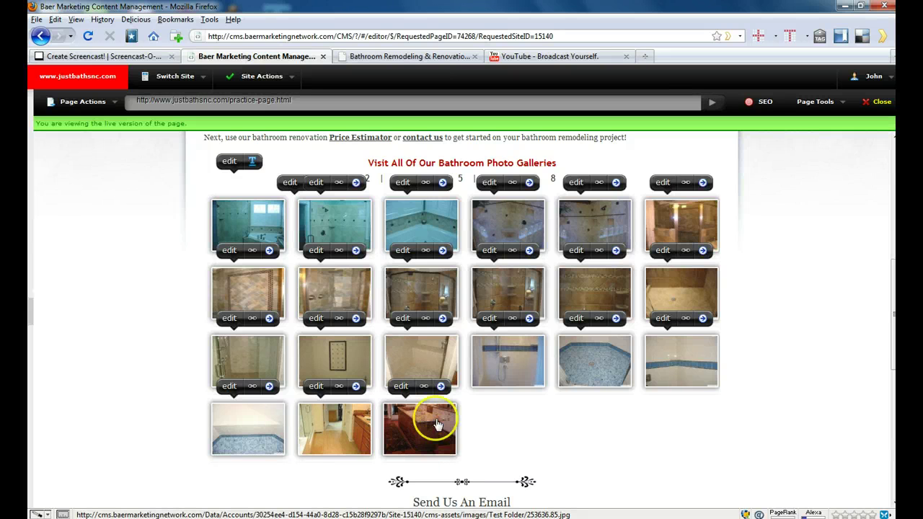
Move the kitchen island thumbnail four places earlier in the gallery, to the fifth position of the third row.
{"action": "left_click", "coordinate": [441, 386]}
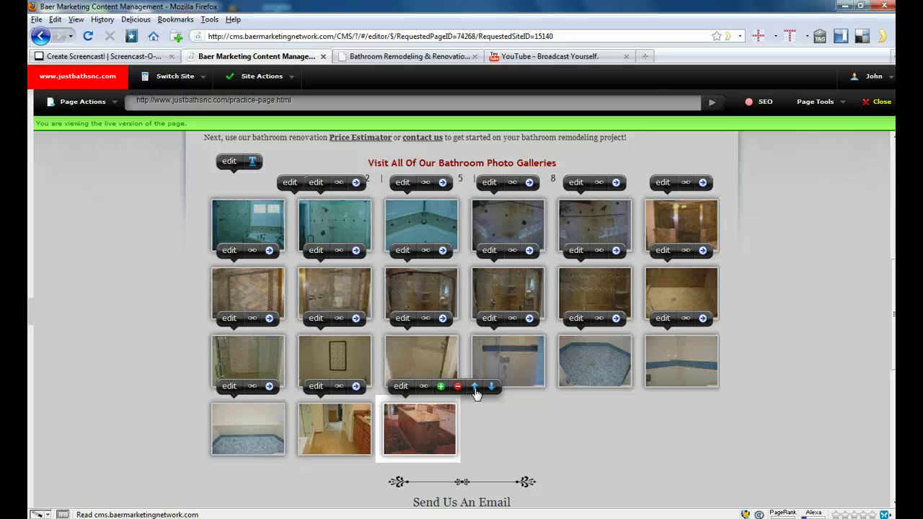
{"action": "left_click", "coordinate": [475, 388]}
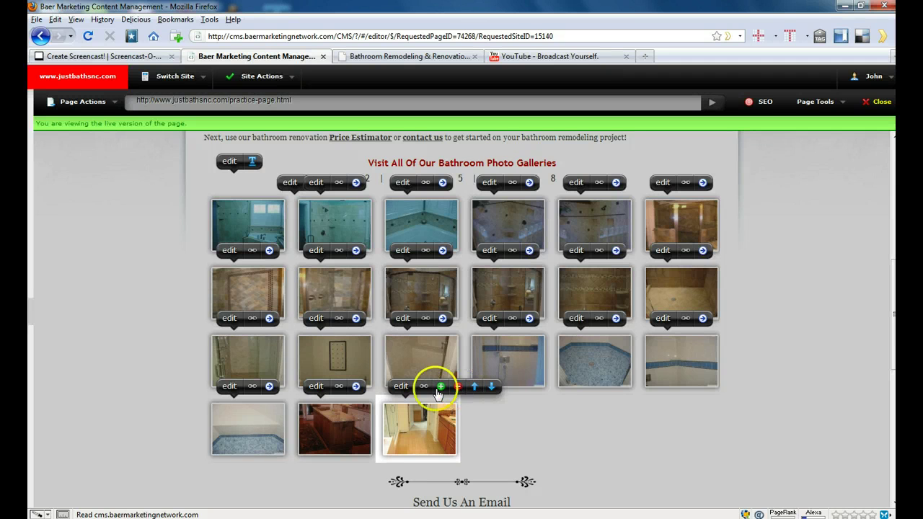
{"action": "mouse_move", "coordinate": [346, 383]}
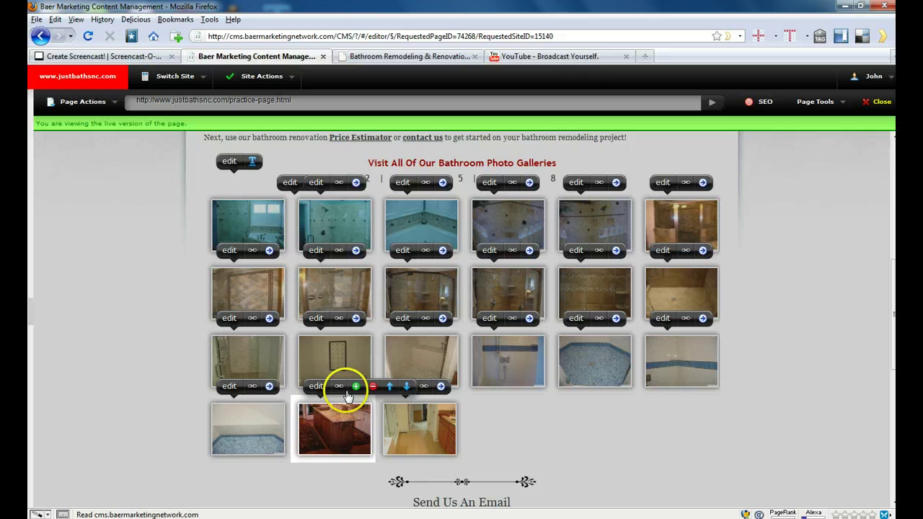
{"action": "left_click", "coordinate": [389, 387]}
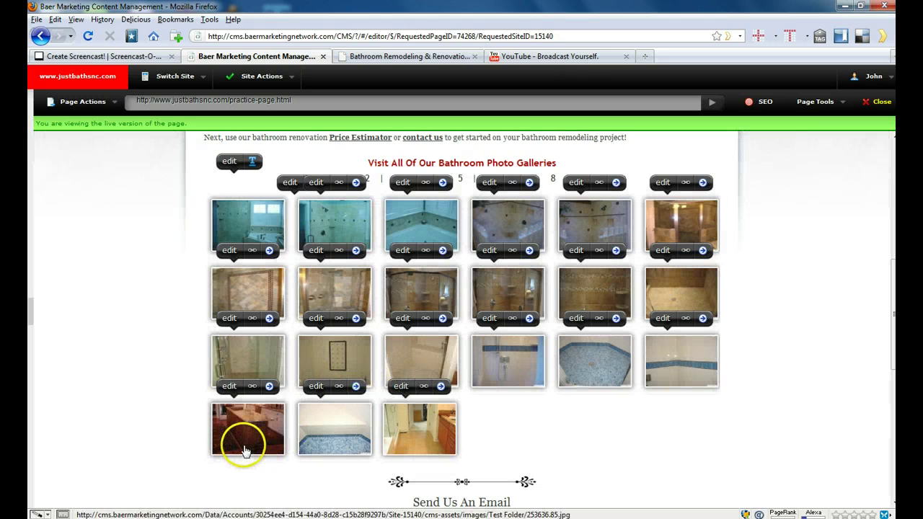
{"action": "mouse_move", "coordinate": [264, 383]}
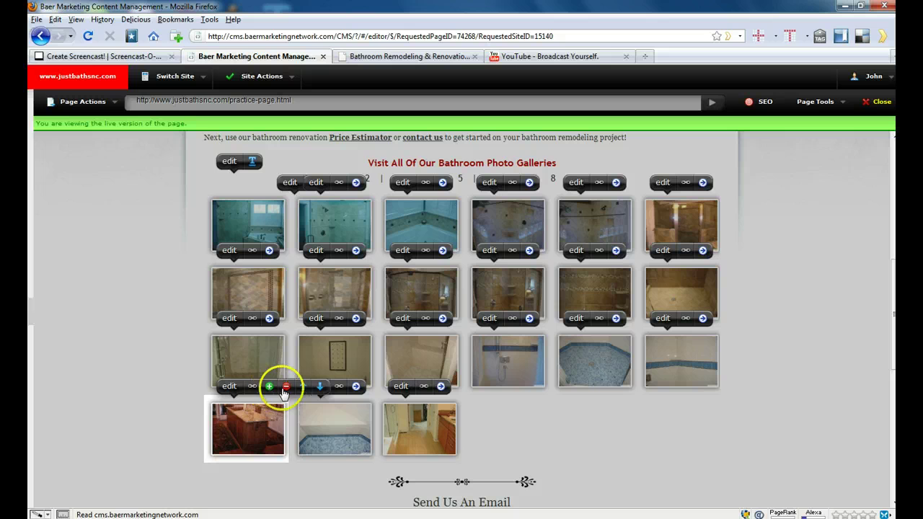
{"action": "left_click", "coordinate": [303, 388]}
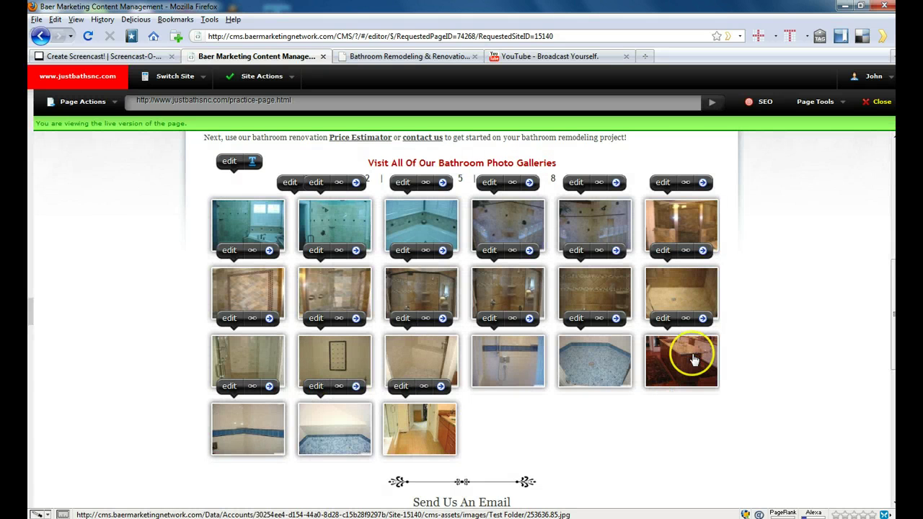
{"action": "mouse_move", "coordinate": [696, 317]}
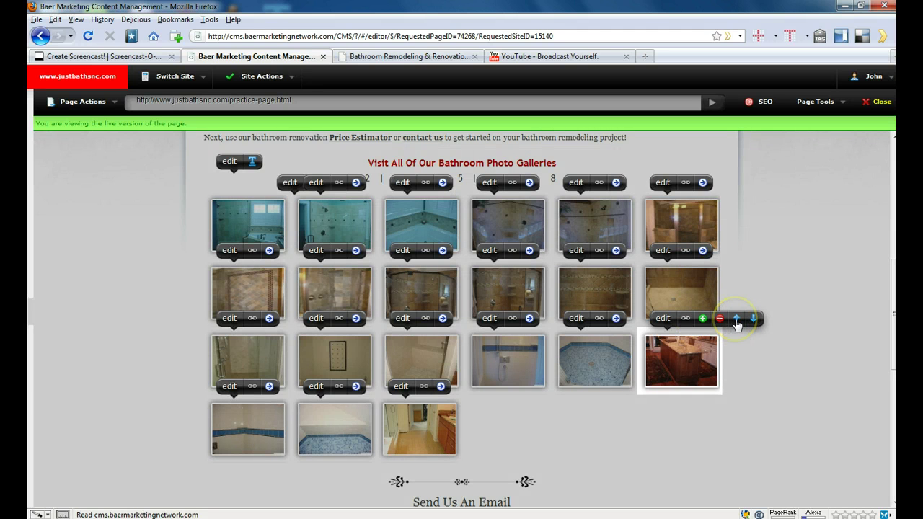
{"action": "left_click", "coordinate": [735, 320]}
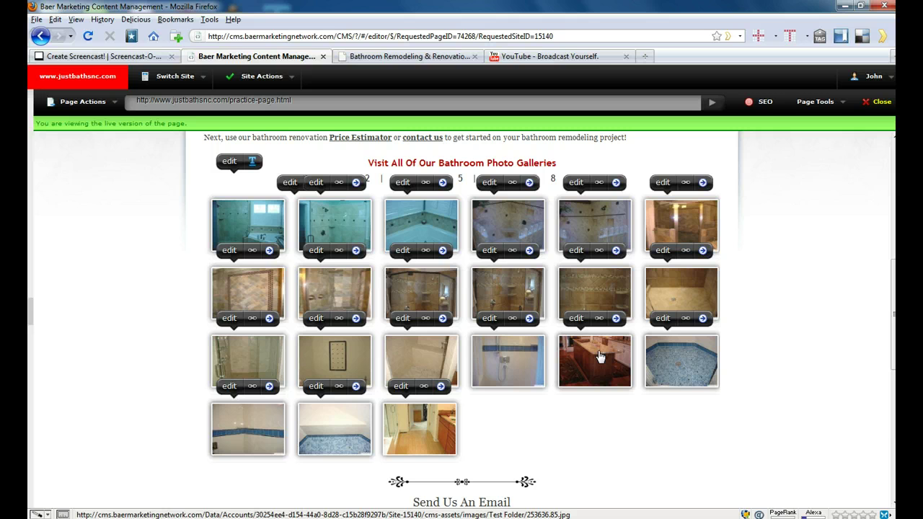
{"action": "left_click", "coordinate": [600, 355]}
{"action": "left_click", "coordinate": [602, 375]}
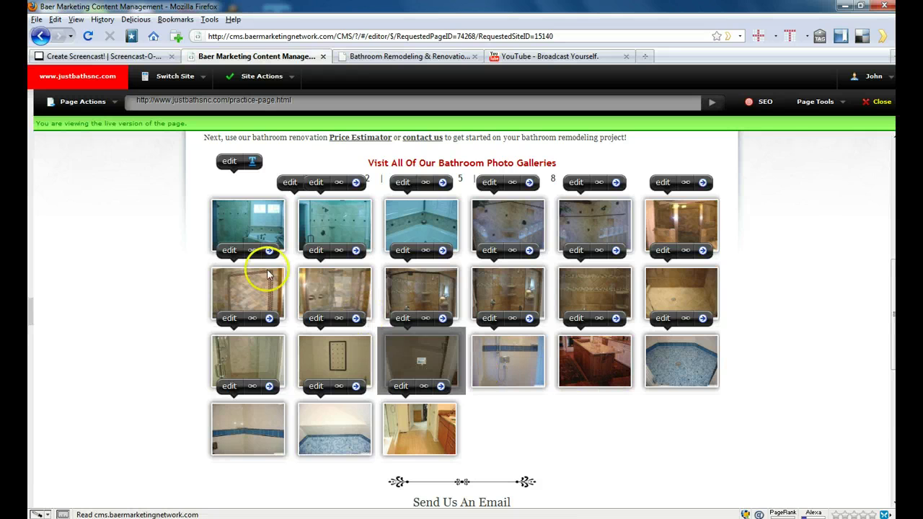
Publish the practice page with the updated gallery.
{"action": "left_click", "coordinate": [49, 105]}
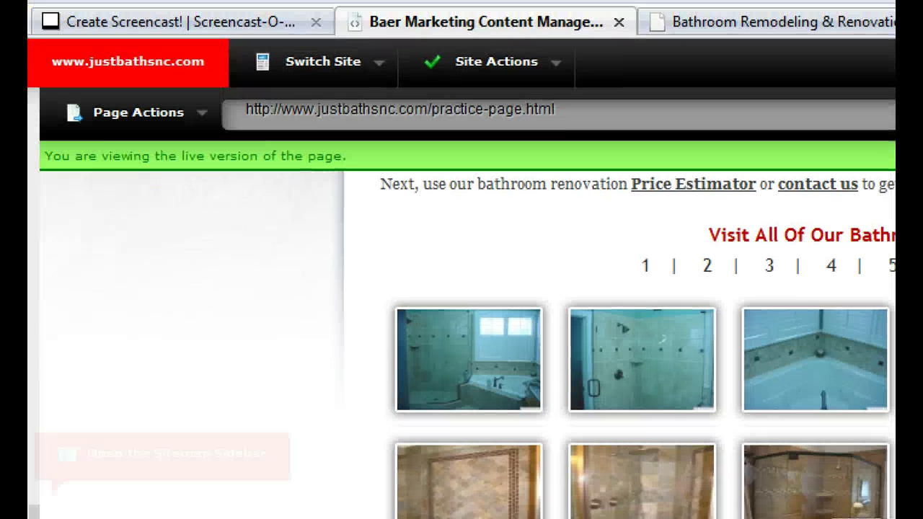
{"action": "left_click", "coordinate": [58, 101]}
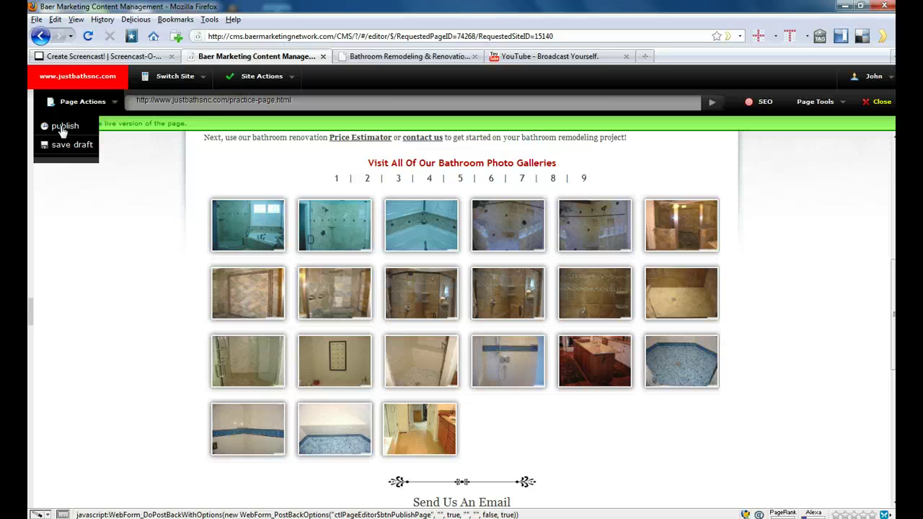
{"action": "left_click", "coordinate": [63, 128]}
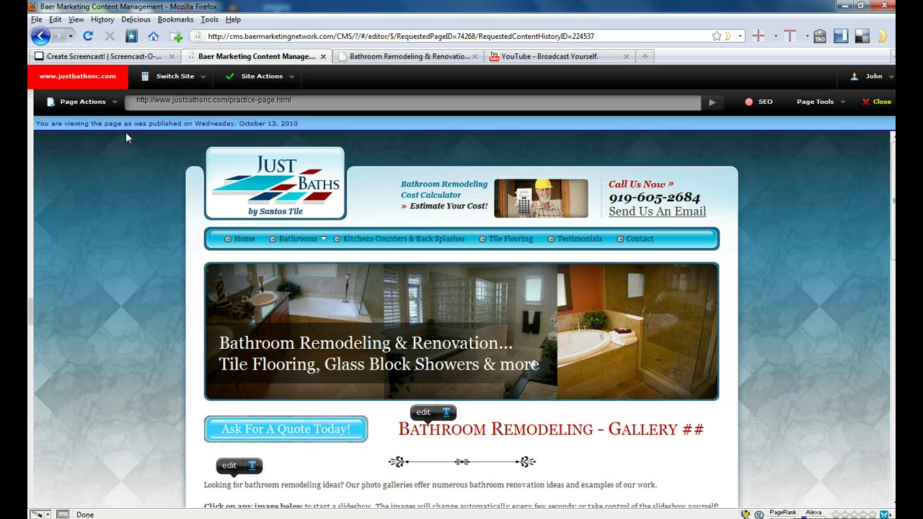
Reload the live practice page, view the gallery slideshow starting from the kitchen island image, and close the slideshow.
{"action": "left_click", "coordinate": [411, 58]}
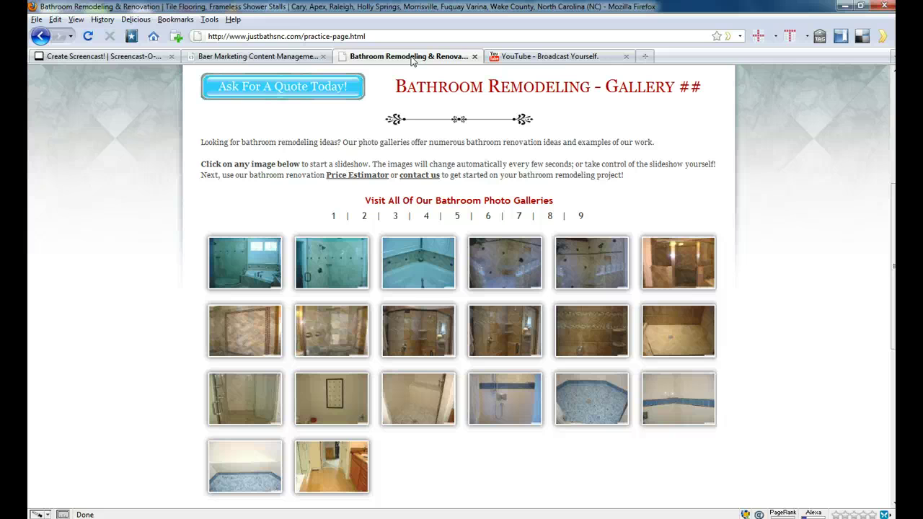
{"action": "left_click", "coordinate": [88, 37]}
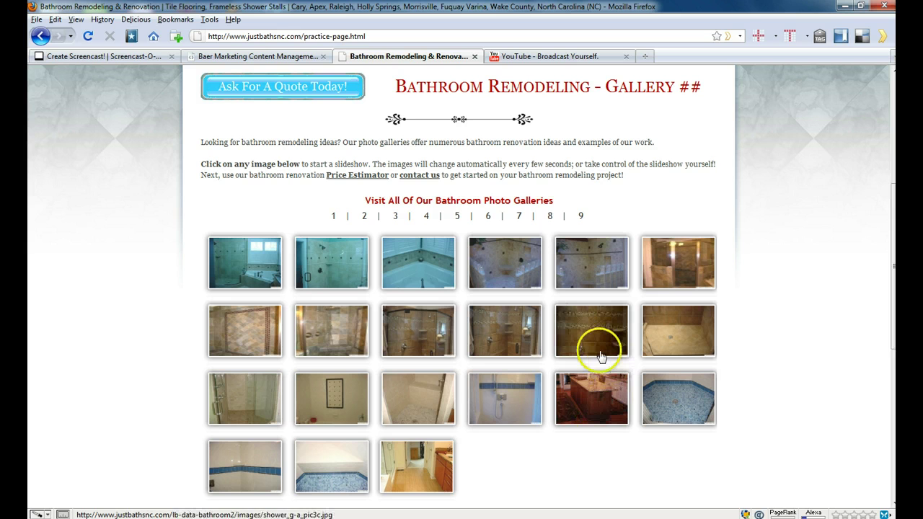
{"action": "left_click", "coordinate": [591, 413]}
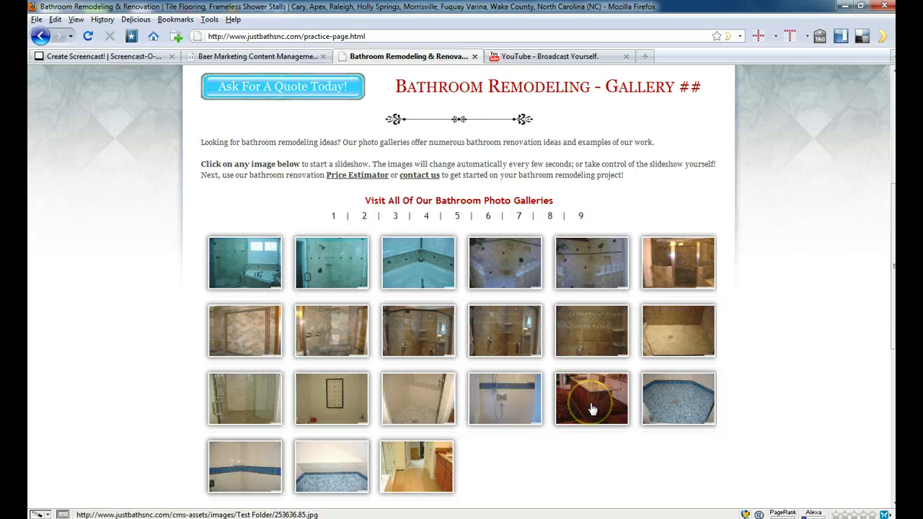
{"action": "left_click", "coordinate": [591, 408]}
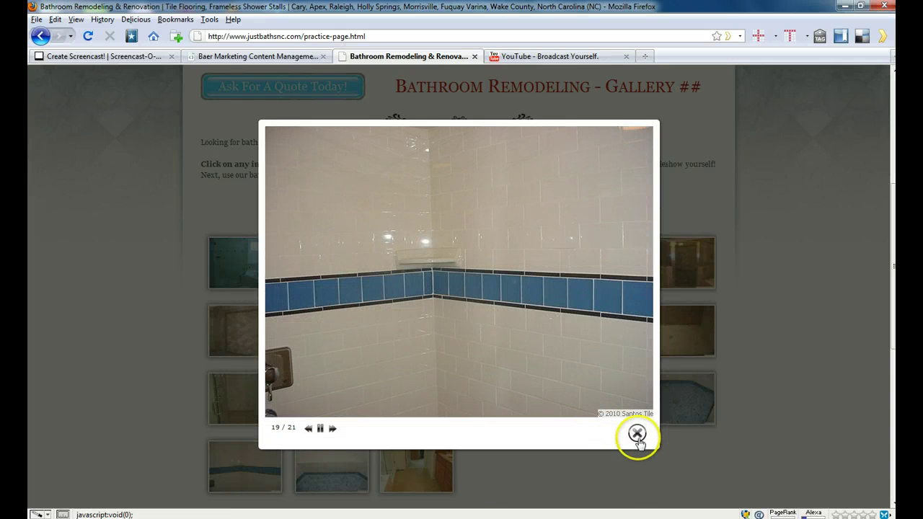
{"action": "left_click", "coordinate": [638, 437]}
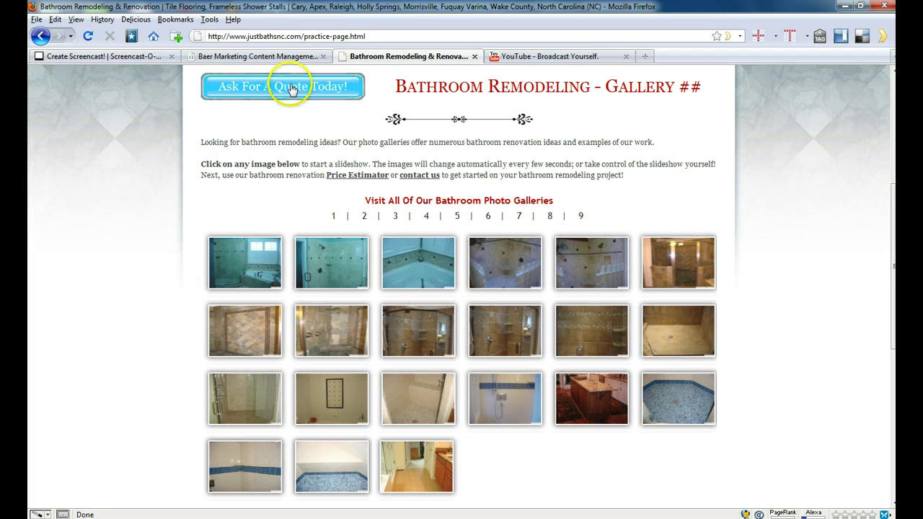
Return to the content management system and close the page editor.
{"action": "left_click", "coordinate": [267, 58]}
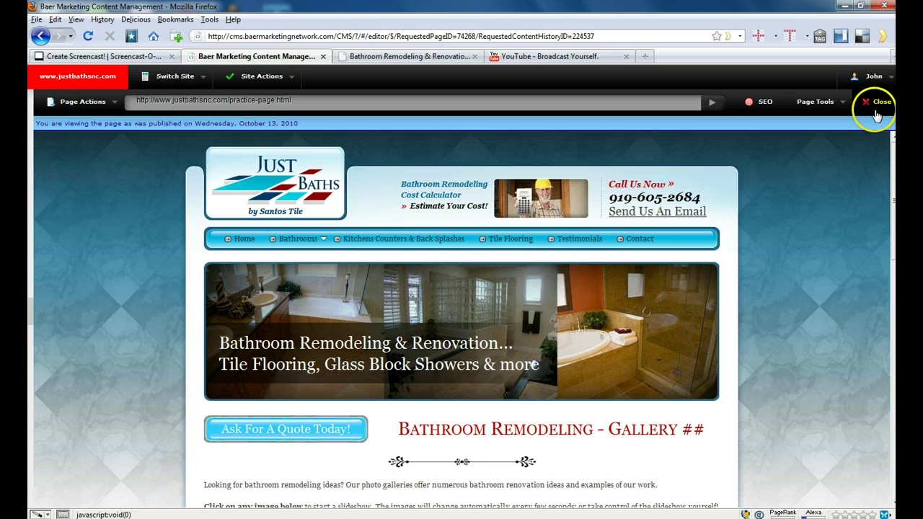
{"action": "left_click", "coordinate": [877, 103]}
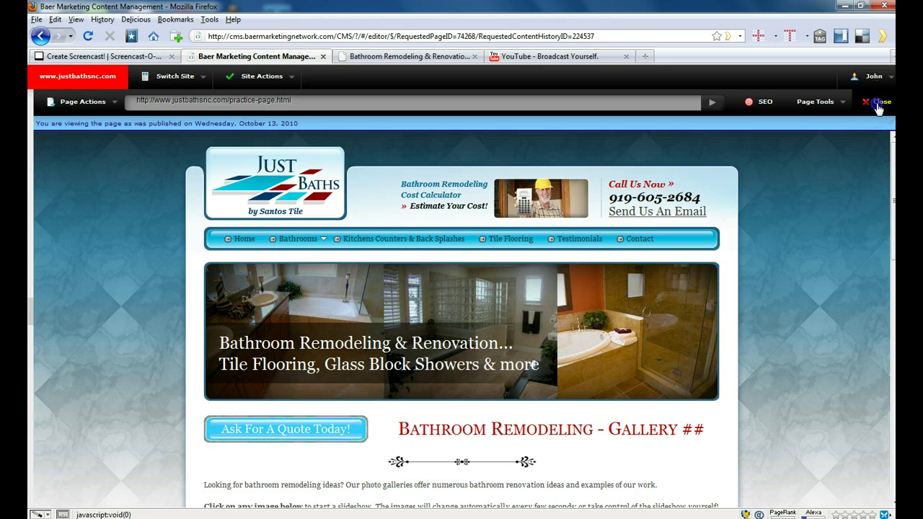